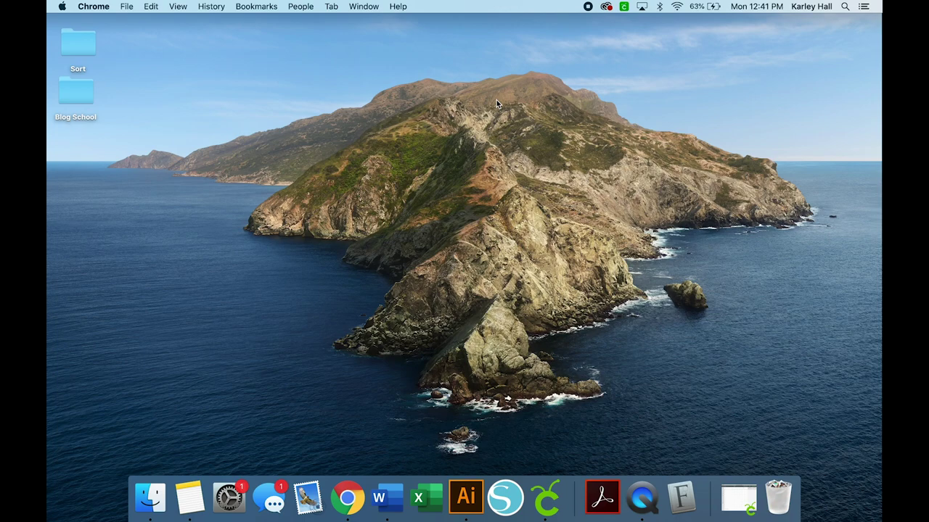
- Load dafont.com in Chrome from the Dock
left_click(347, 498)
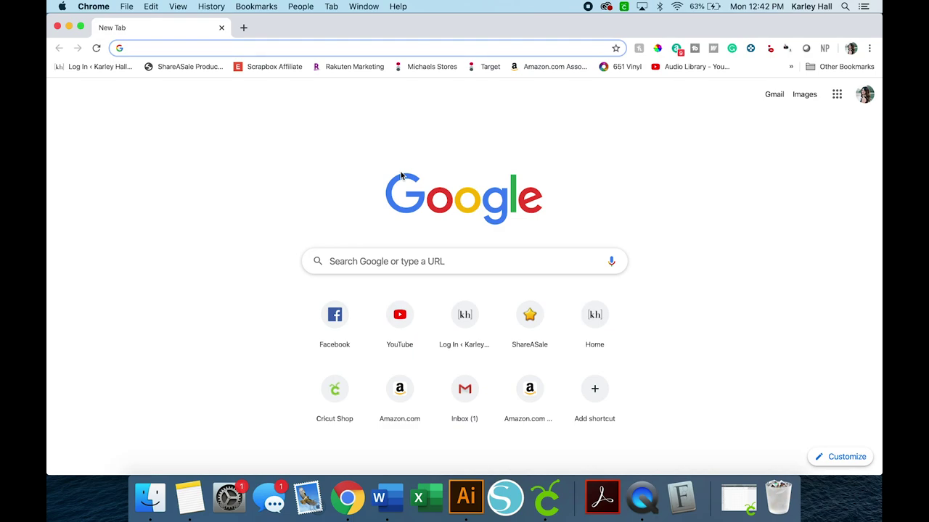
type("dafont.")
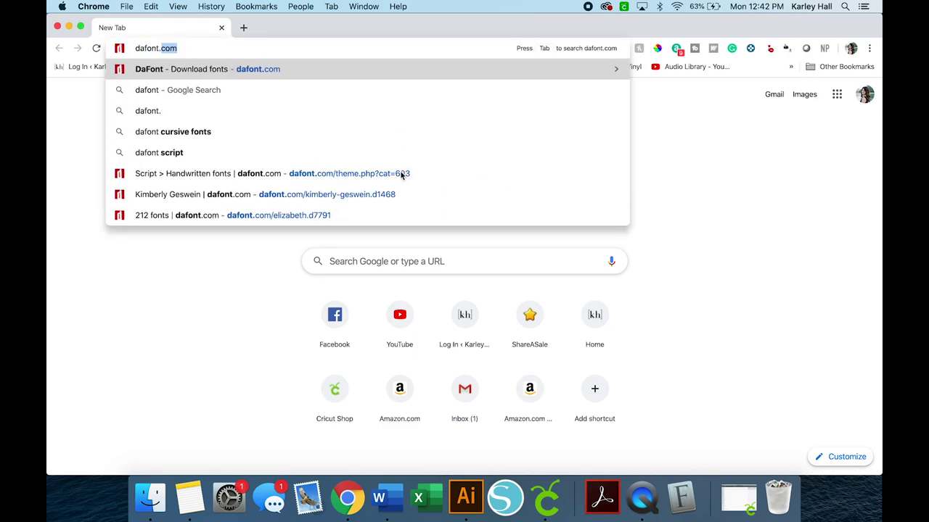
key("Return")
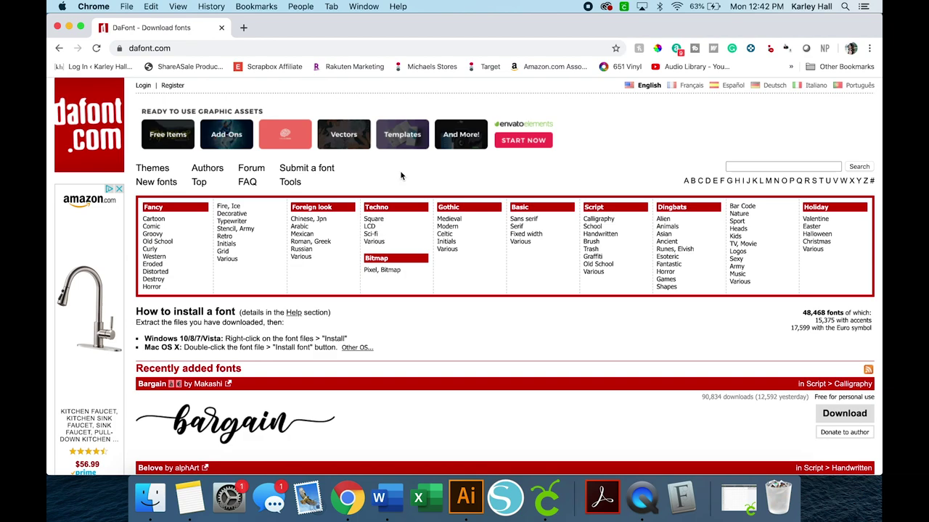
- Scroll the DaFont homepage to the Recently added fonts list showing Bargain
scroll(400, 171, "down", 5)
scroll(400, 176, "down", 4)
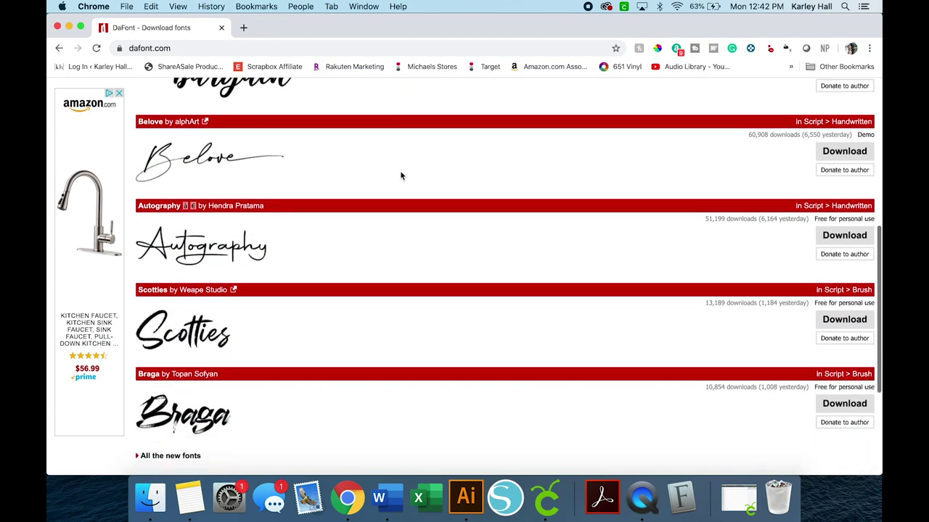
scroll(401, 176, "down", 2)
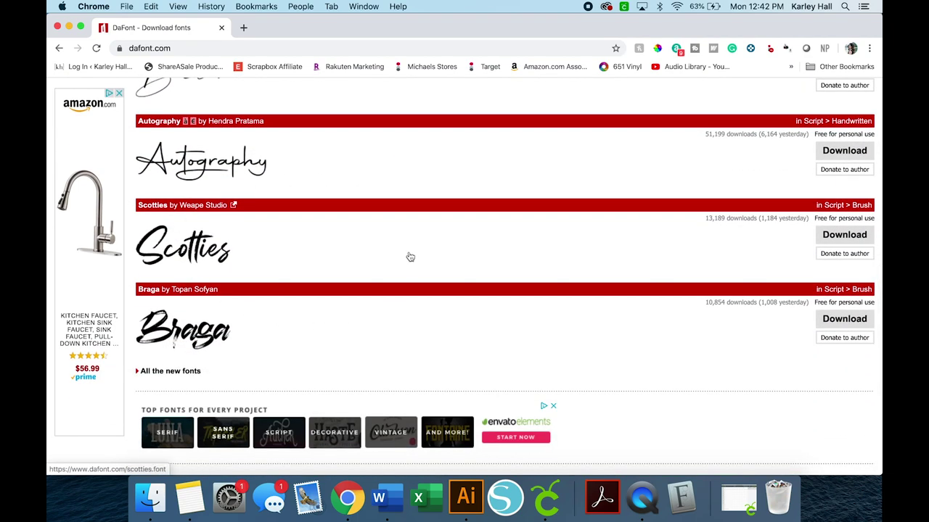
scroll(408, 256, "up", 4)
scroll(408, 256, "up", 2)
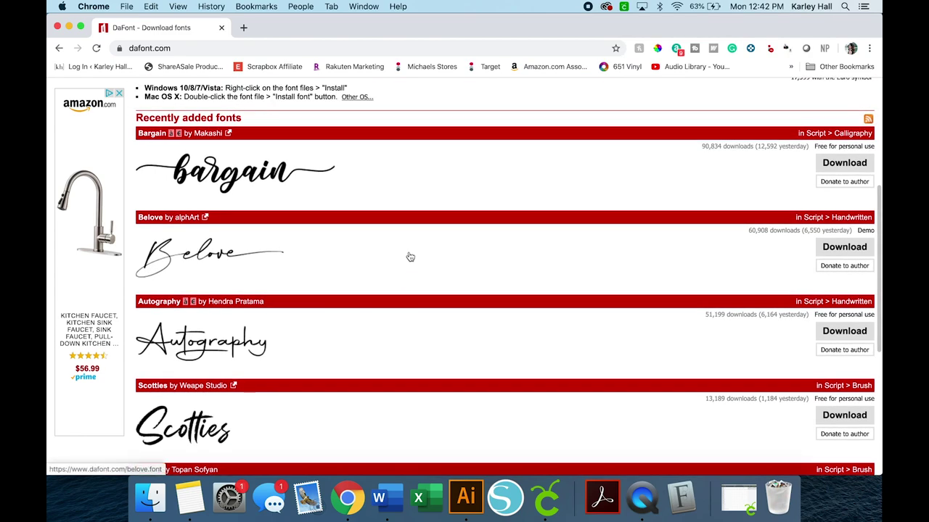
scroll(409, 256, "up", 3)
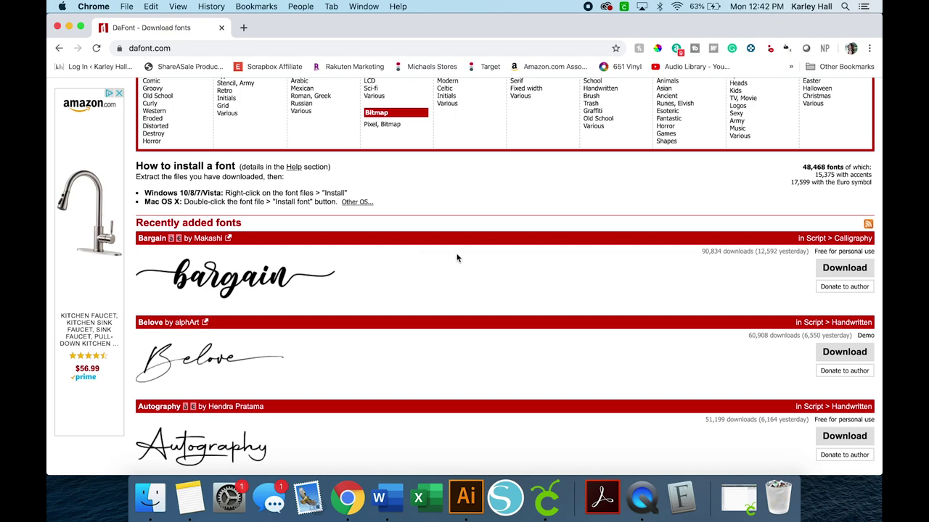
scroll(457, 257, "down", 1)
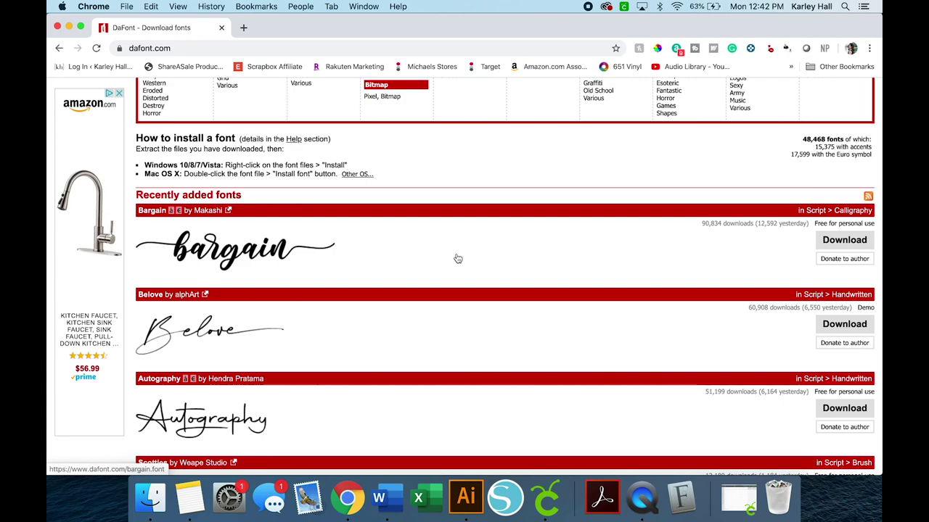
scroll(207, 262, "up", 5)
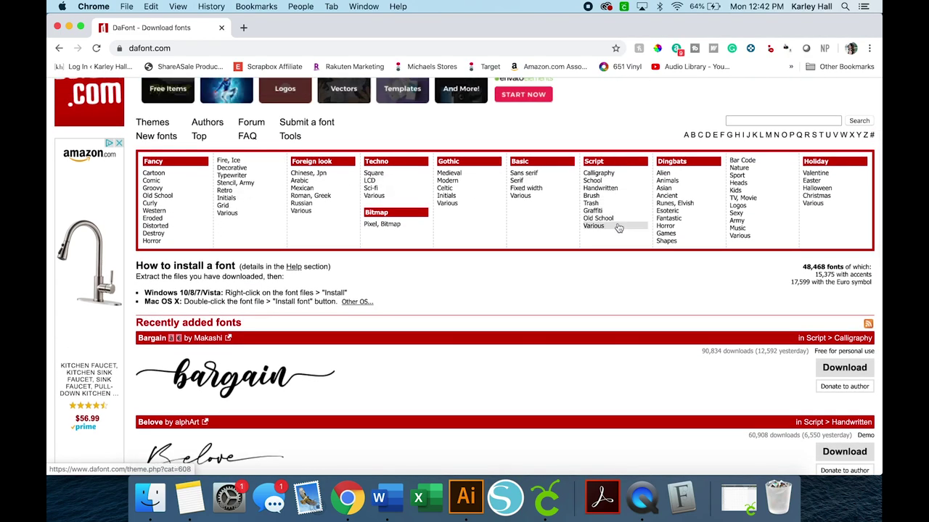
scroll(421, 347, "down", 3)
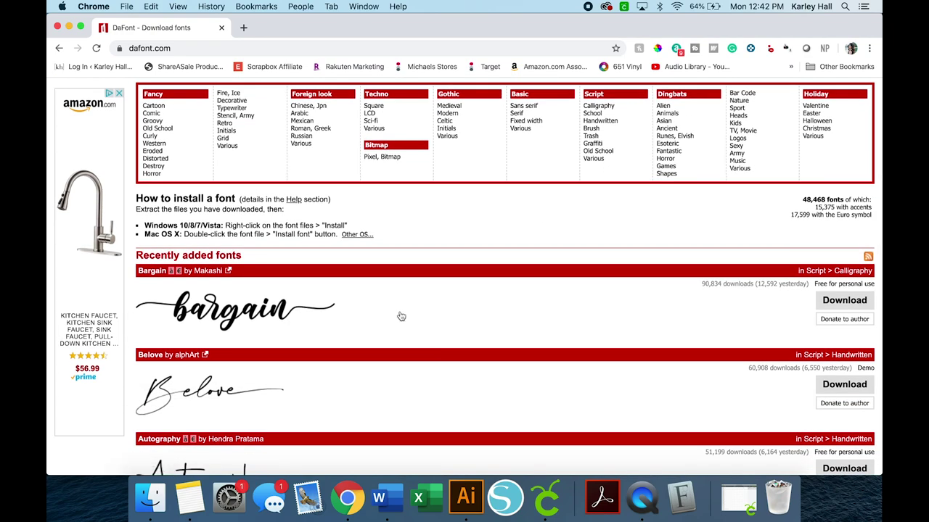
scroll(400, 312, "down", 2)
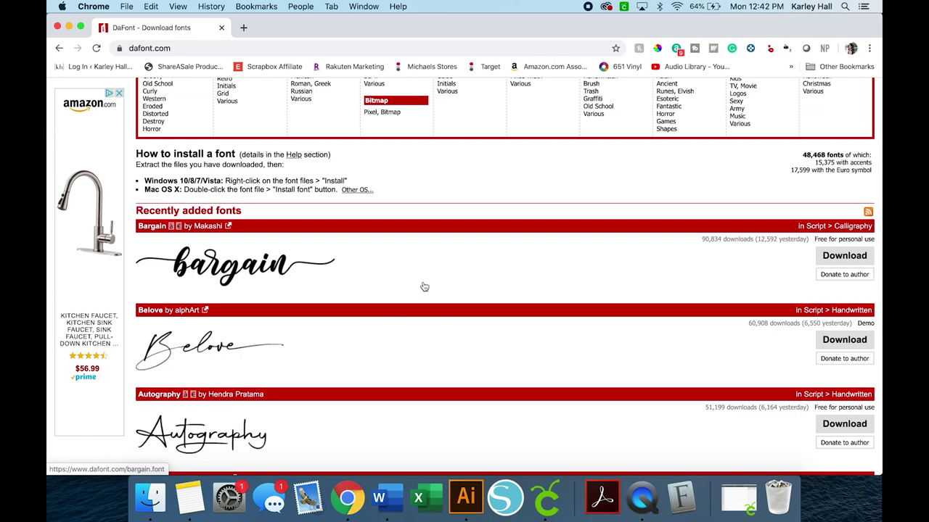
- Download the Bargain font as bargain.zip and extract Bargain_Demo.ttf into Downloads
left_click(838, 256)
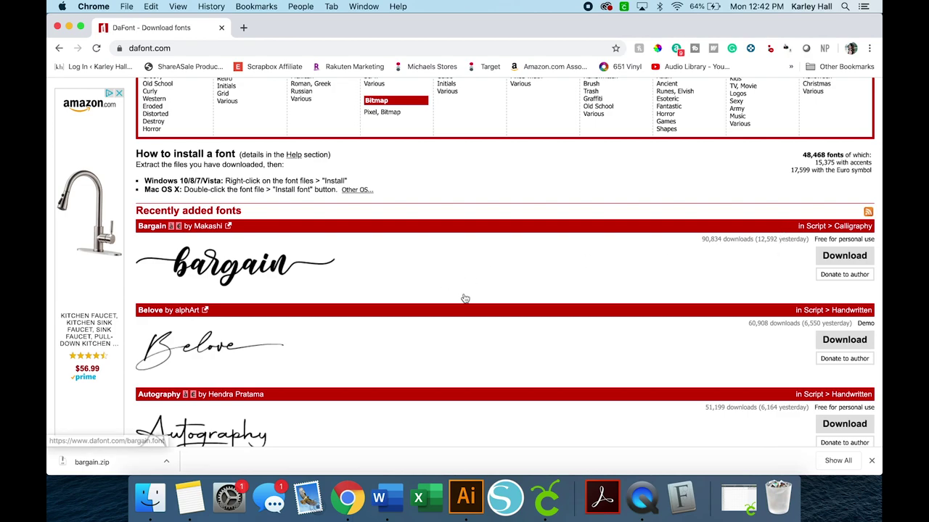
left_click(102, 462)
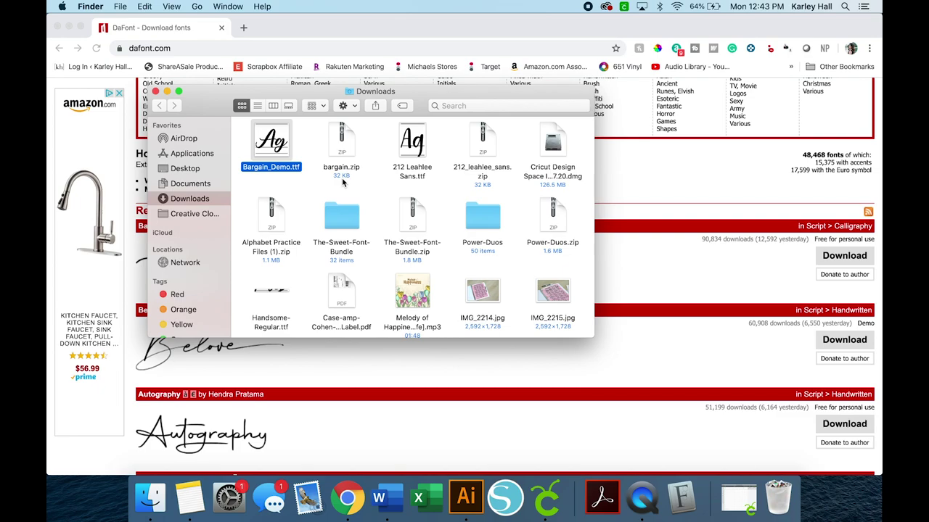
- Install Bargain_Demo.ttf as a user font from its Font Book preview, then close Font Book
double_click(276, 148)
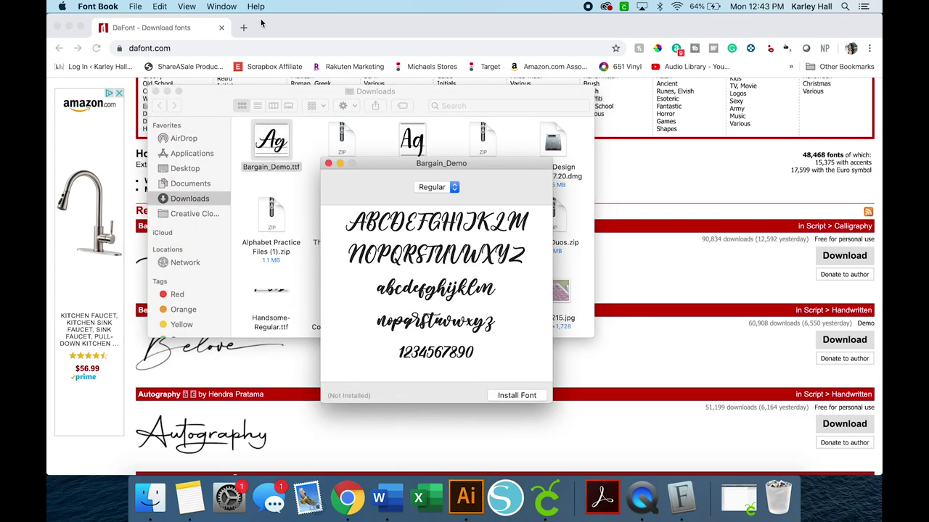
left_click(155, 92)
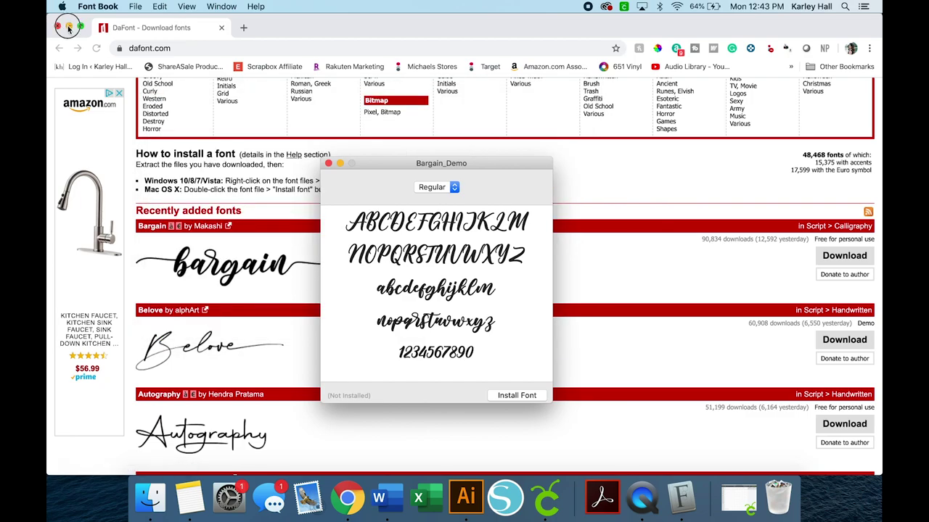
left_click(69, 28)
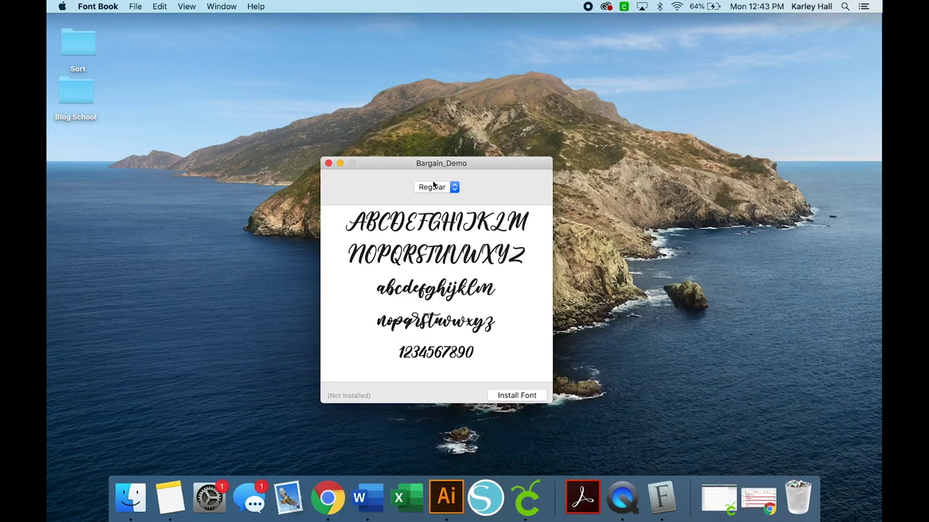
left_click_drag(416, 165, 439, 159)
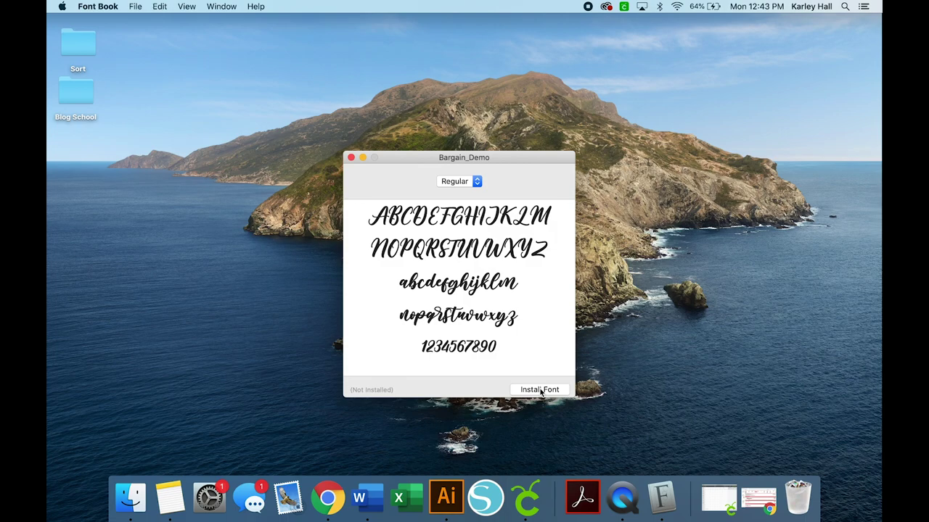
left_click(539, 389)
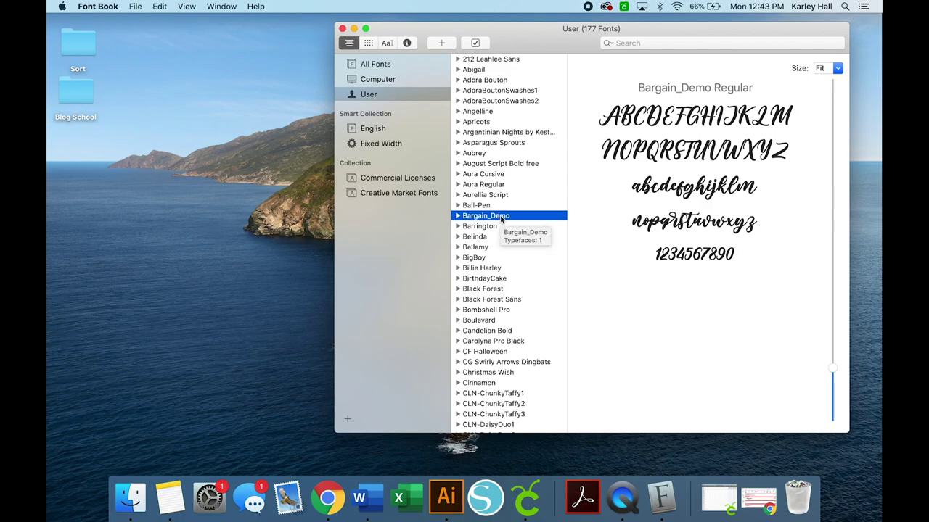
left_click(342, 29)
left_click(515, 516)
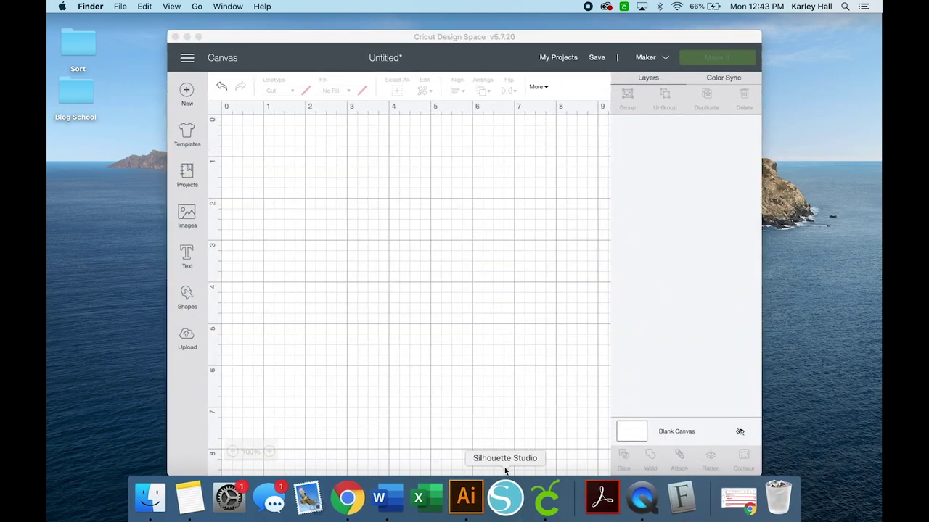
- Add a Hello text box, move it higher on the canvas and select its wording
left_click(187, 263)
type("Hello")
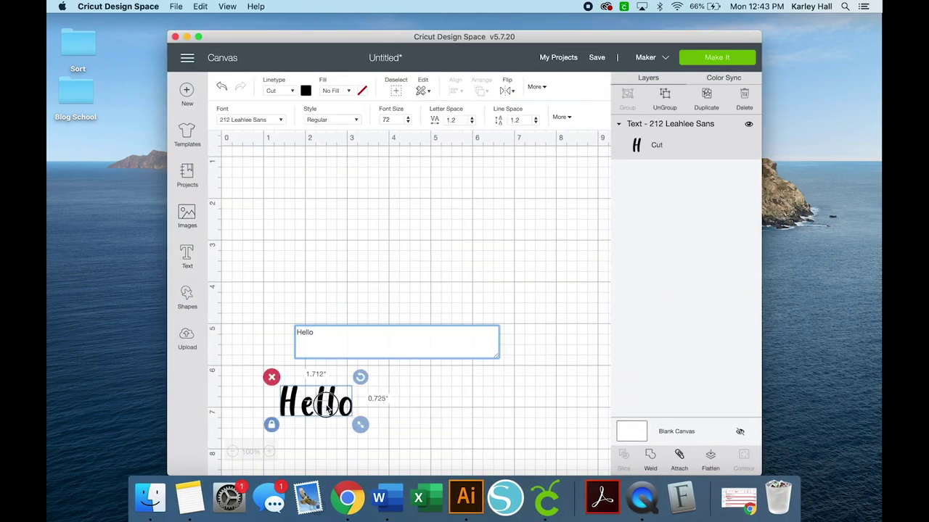
left_click_drag(326, 405, 449, 320)
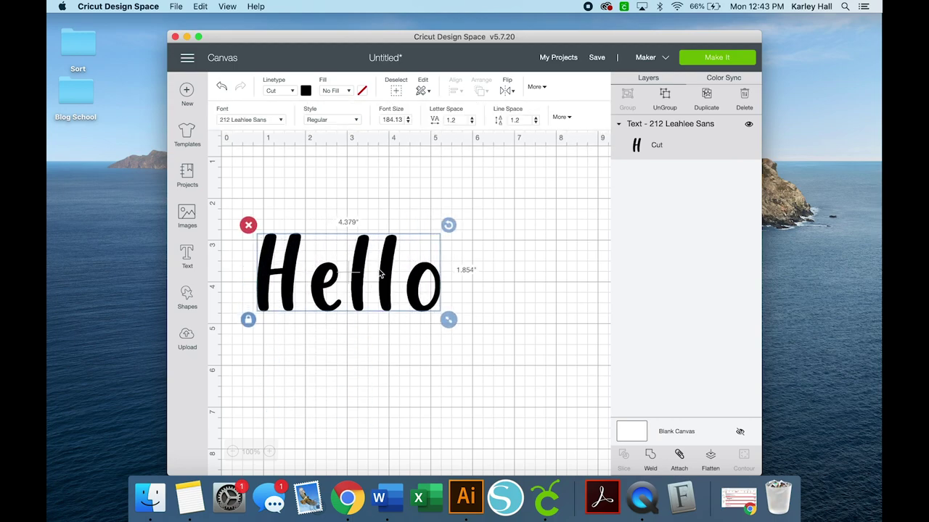
double_click(369, 263)
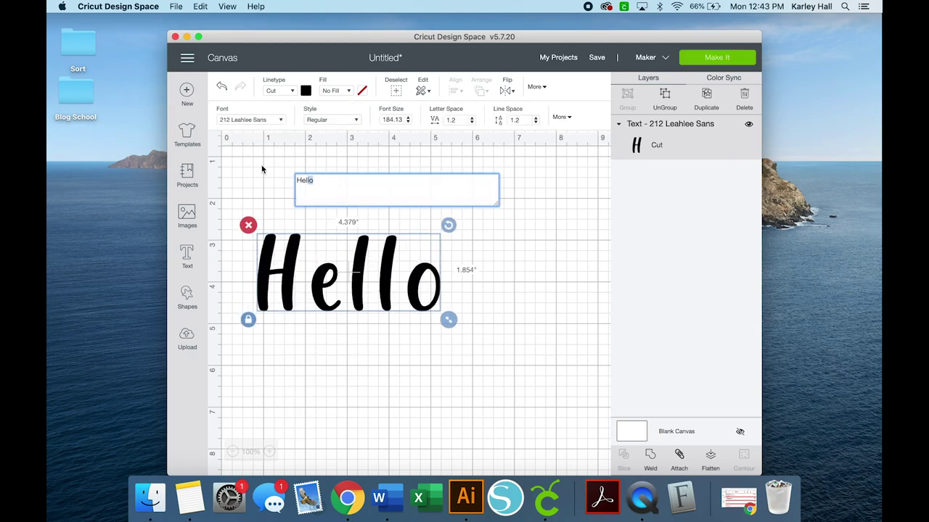
left_click_drag(319, 181, 296, 180)
- Search the font list for 'bargain', find no match, and close the list
left_click(259, 119)
type("bargain")
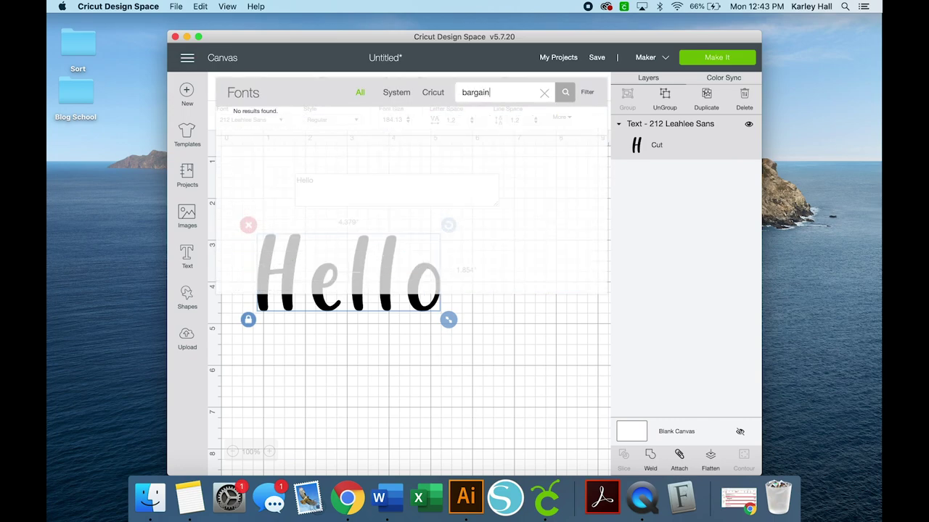
key("BackSpace")
key("BackSpace")
key("BackSpace")
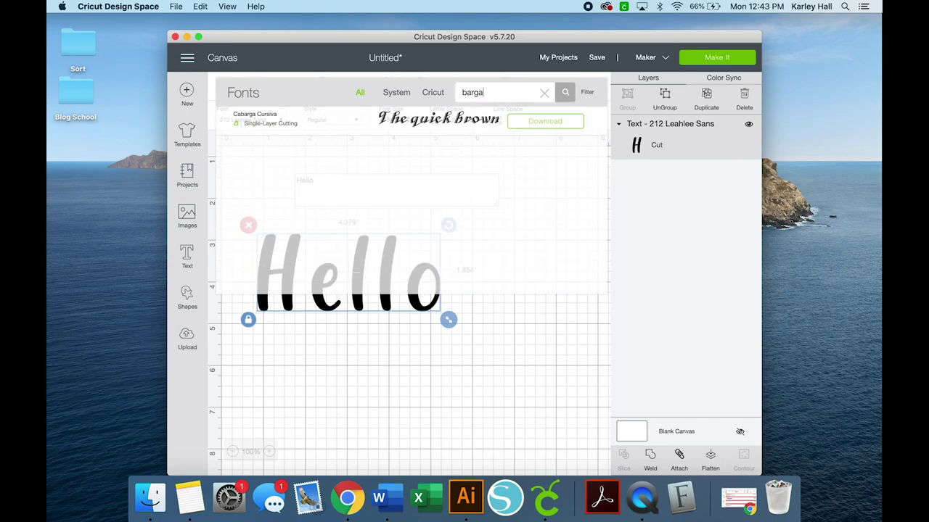
left_click(377, 400)
- Quit Cricut Design Space and confirm
left_click(117, 6)
left_click(122, 98)
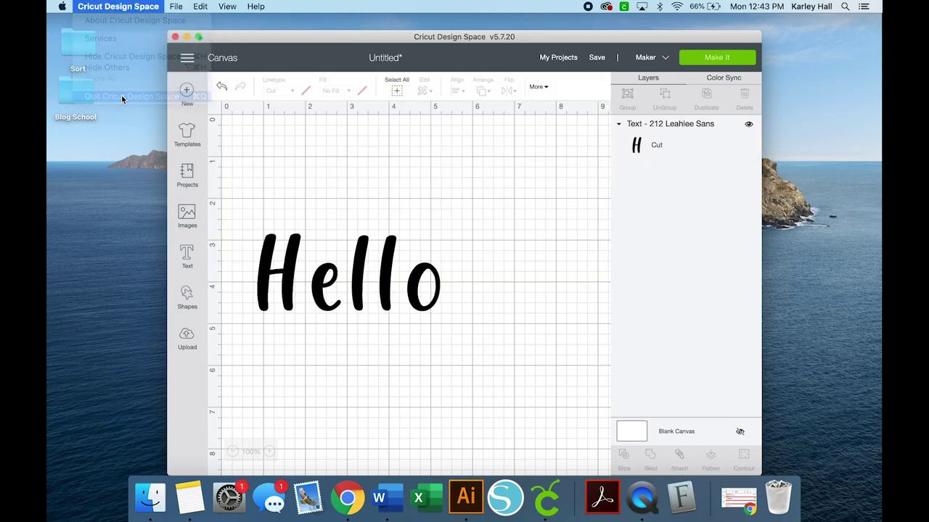
left_click(548, 102)
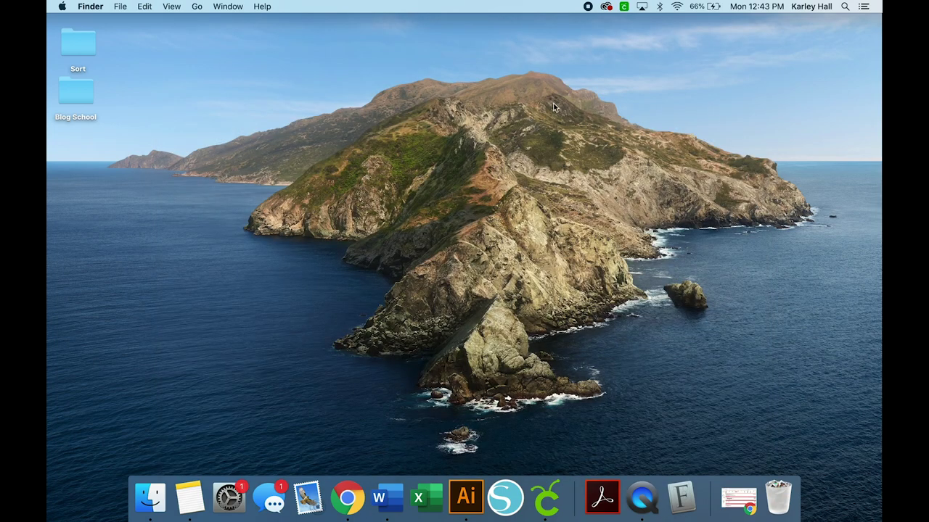
- Relaunch Cricut Design Space on a new full-screen blank project
left_click(545, 497)
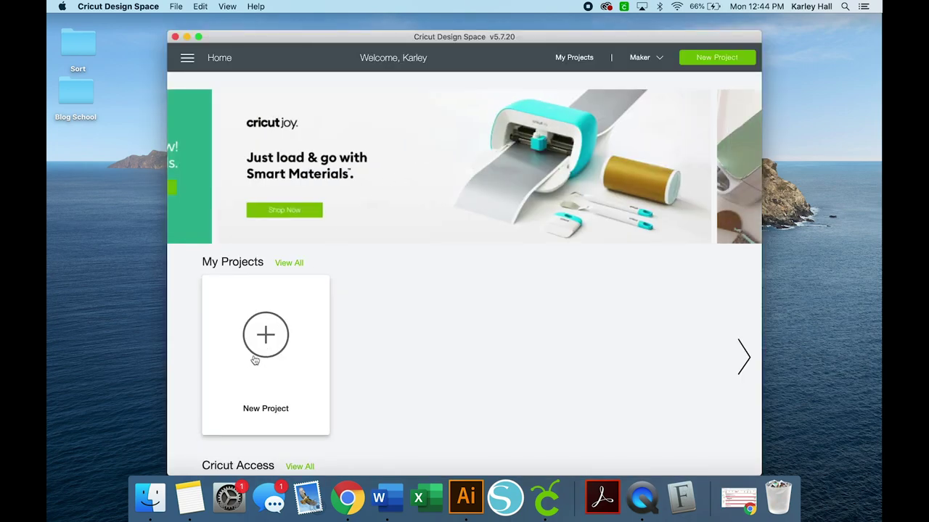
left_click(255, 360)
left_click(199, 36)
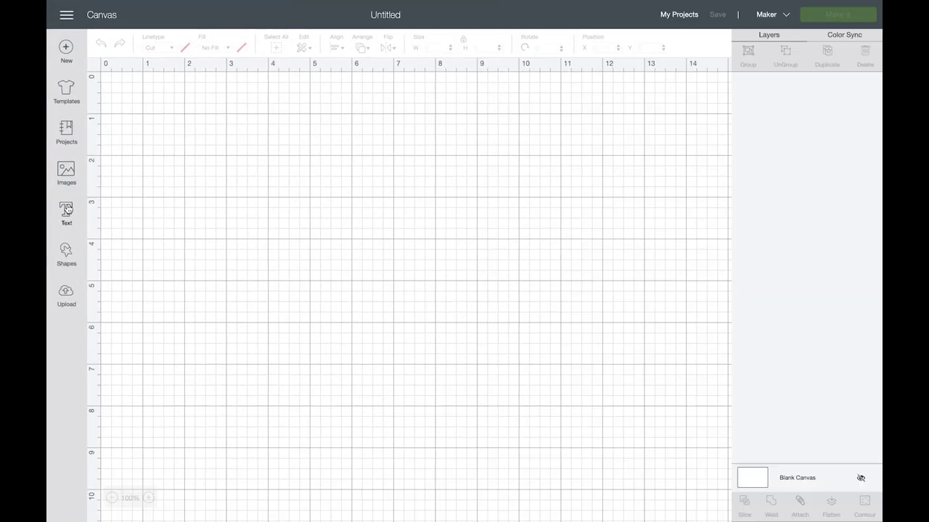
- Search the fonts for 'bargain' and choose Bargain_Demo as the text font
left_click(66, 212)
left_click(151, 79)
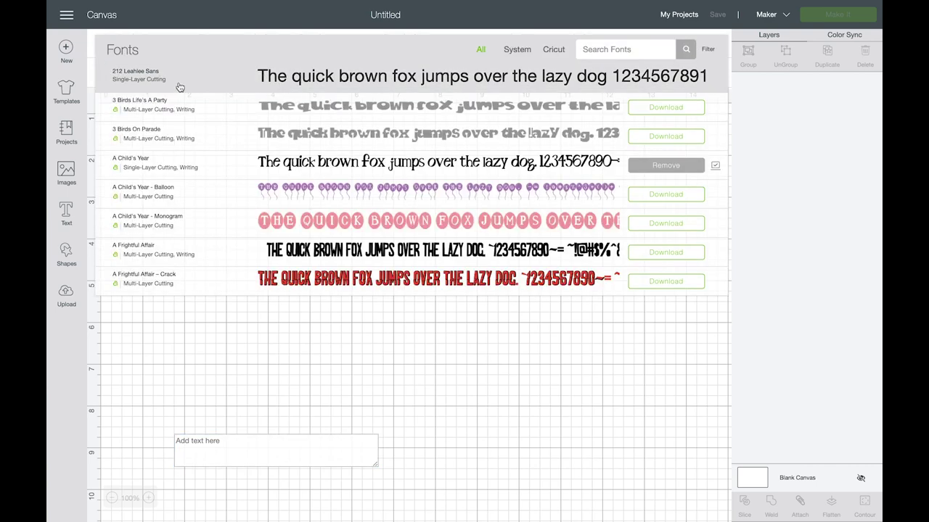
left_click(624, 50)
type("bargain")
left_click(463, 79)
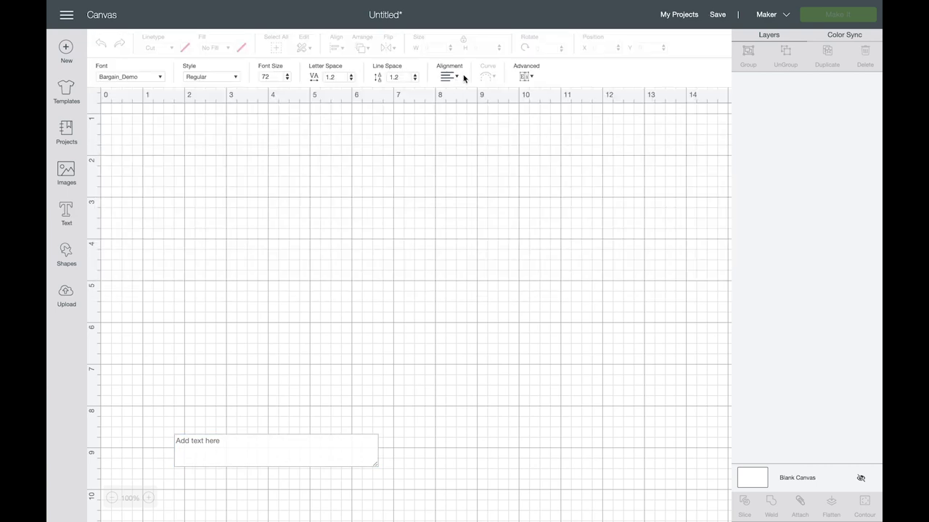
left_click(172, 452)
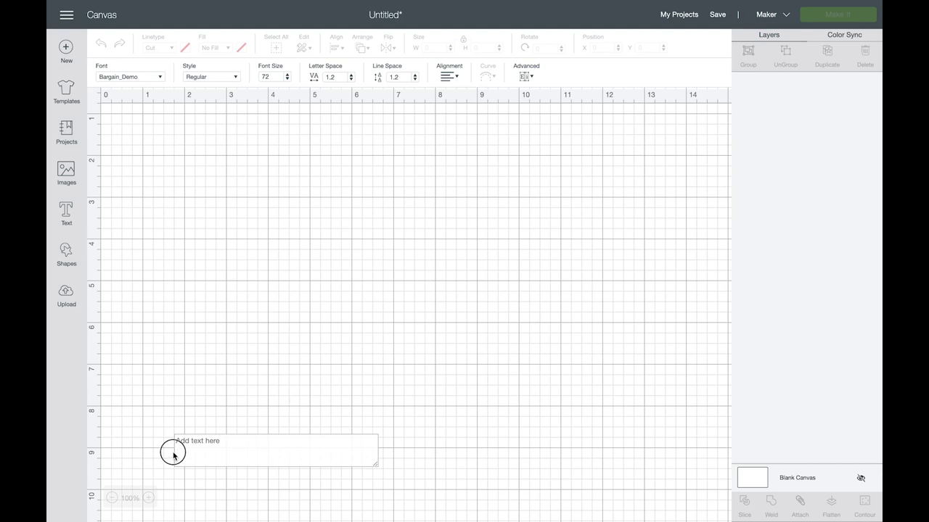
- Type hello, move it to the top-left and enlarge it to about 8.9 inches wide
left_click(83, 211)
type("hello")
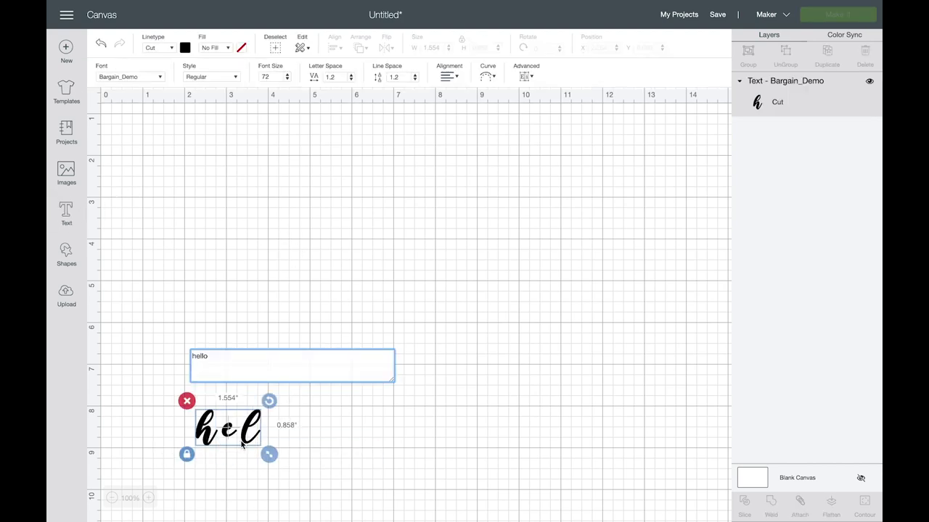
left_click_drag(270, 392, 270, 170)
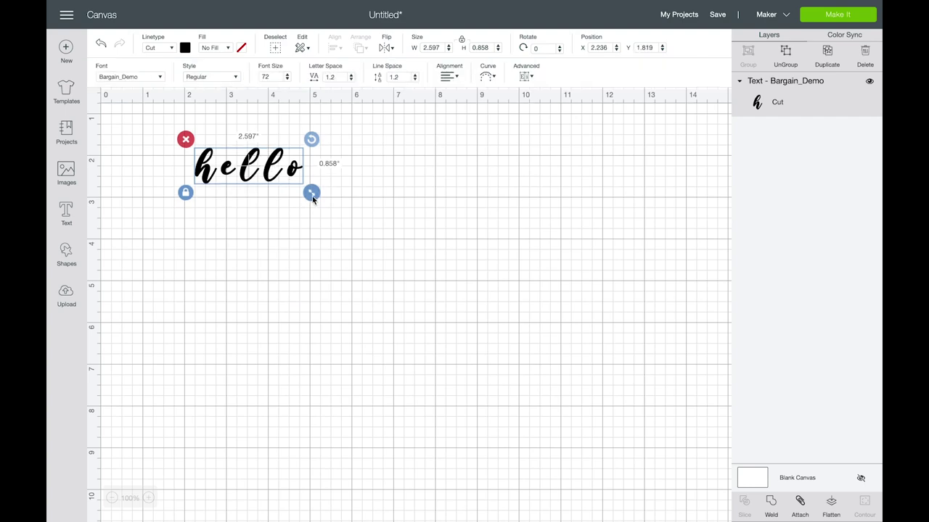
left_click_drag(311, 194, 574, 317)
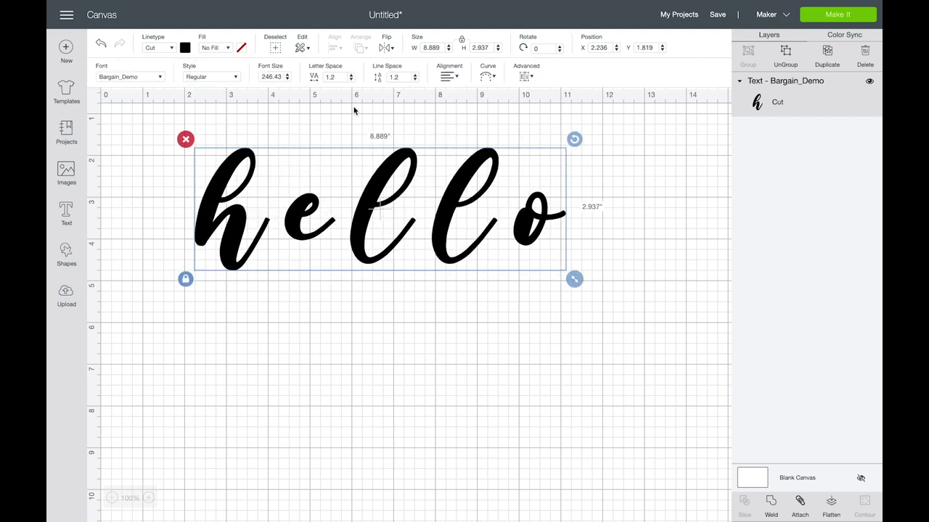
- Lower hello's letter spacing step by step to -0.7
left_click(351, 79)
left_click(351, 79)
left_click(351, 79)
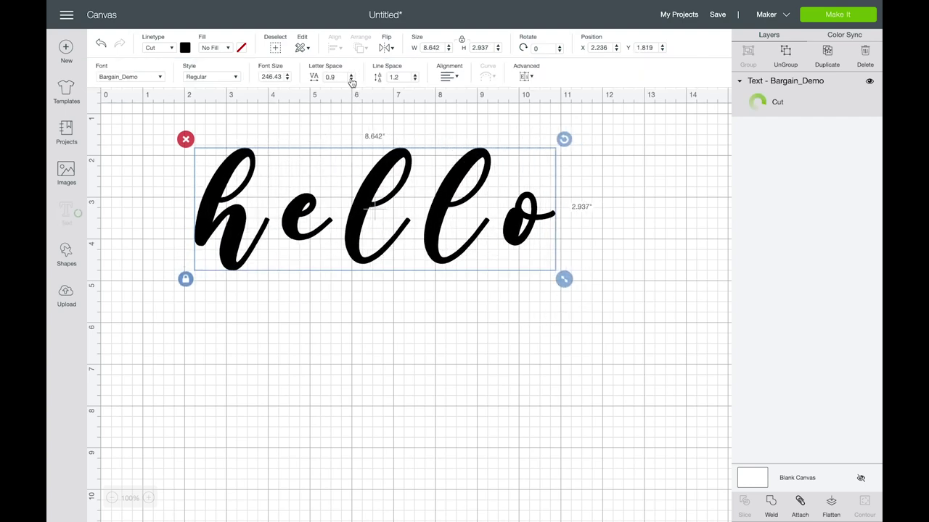
left_click(351, 79)
left_click(351, 79)
left_click(351, 79)
left_click(351, 79)
left_click(351, 79)
left_click(351, 79)
left_click(351, 79)
left_click(351, 79)
left_click(351, 79)
left_click(351, 79)
left_click(351, 79)
left_click(351, 79)
left_click(351, 79)
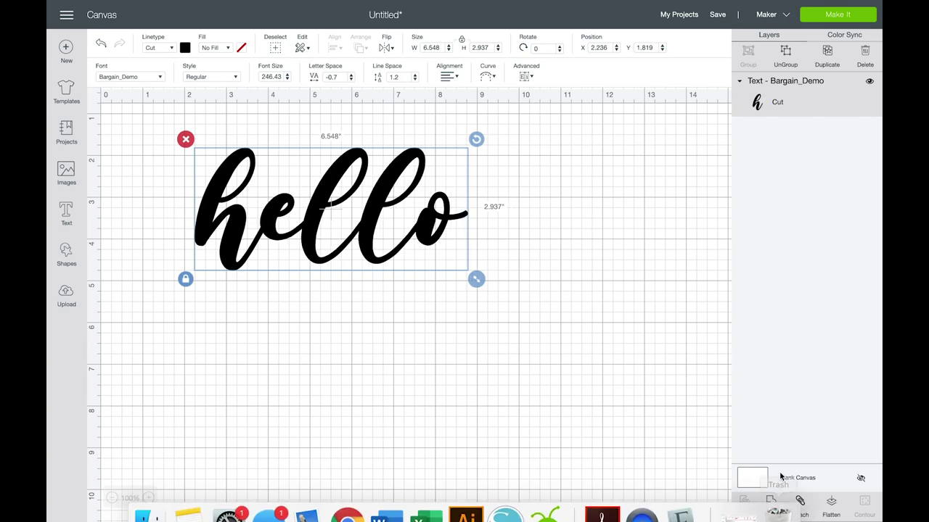
- Weld hello into one shape 9.7 inches wide, then load wordmark.it in Chrome
left_click(772, 504)
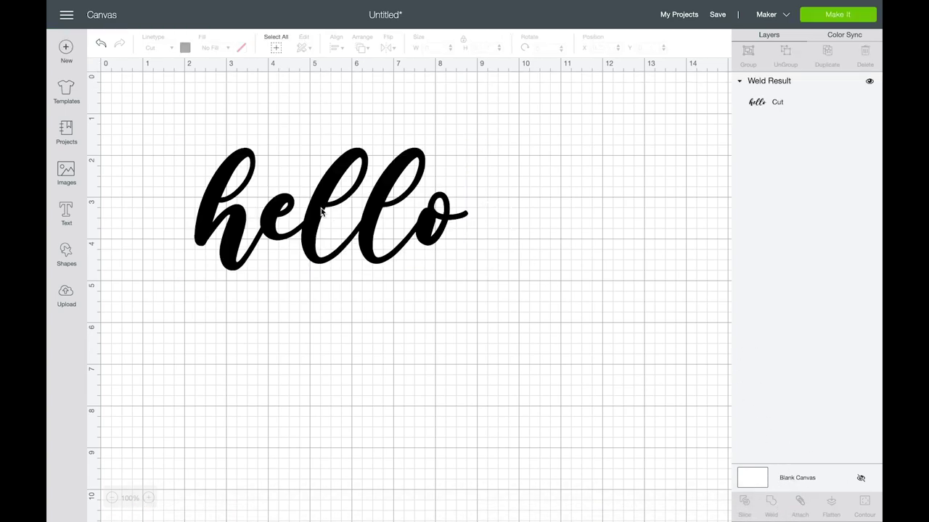
left_click_drag(475, 278, 609, 376)
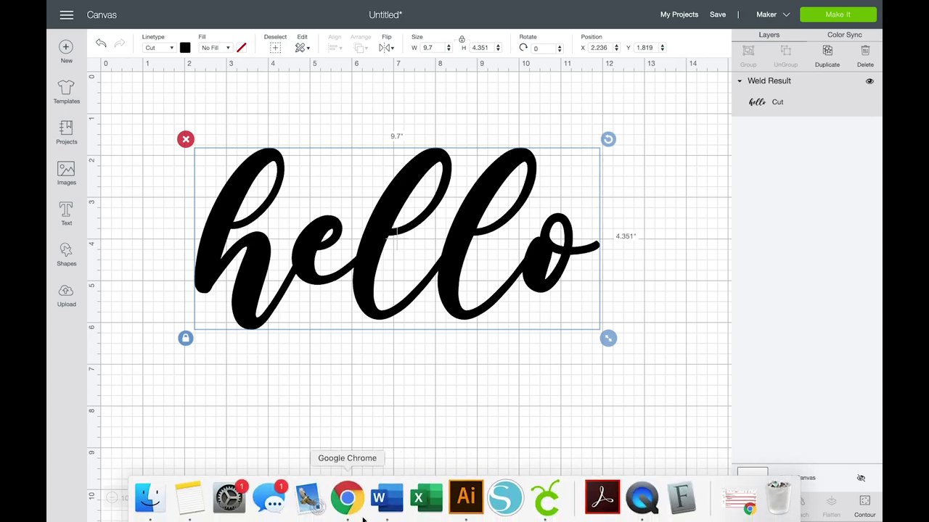
left_click(347, 499)
left_click(256, 55)
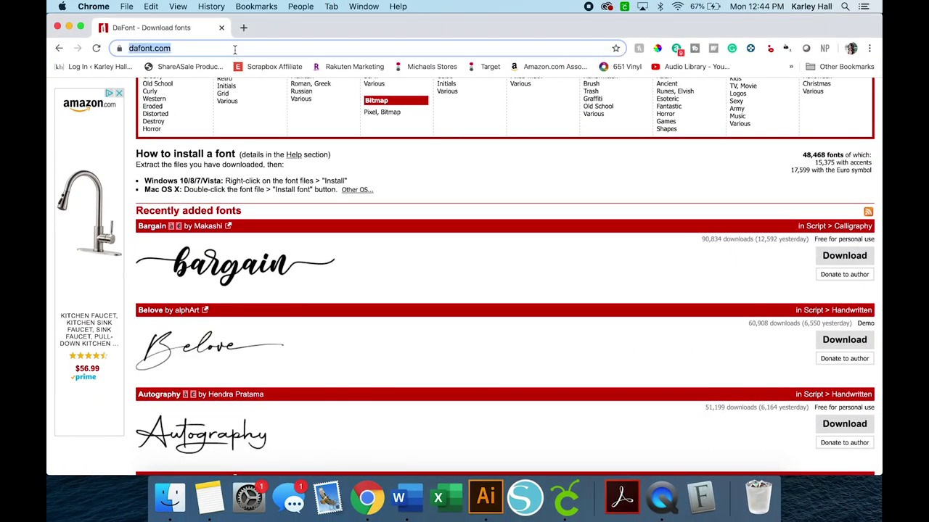
type("word")
key("Right")
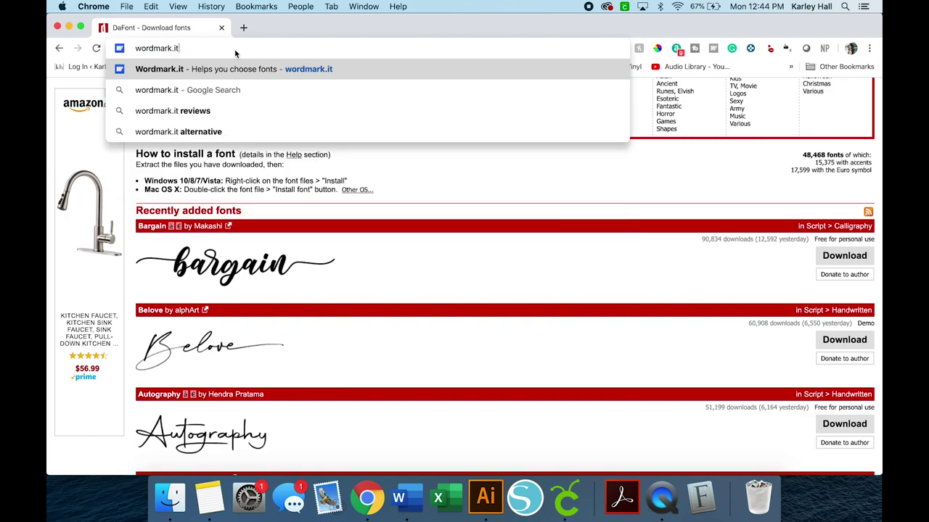
key("Return")
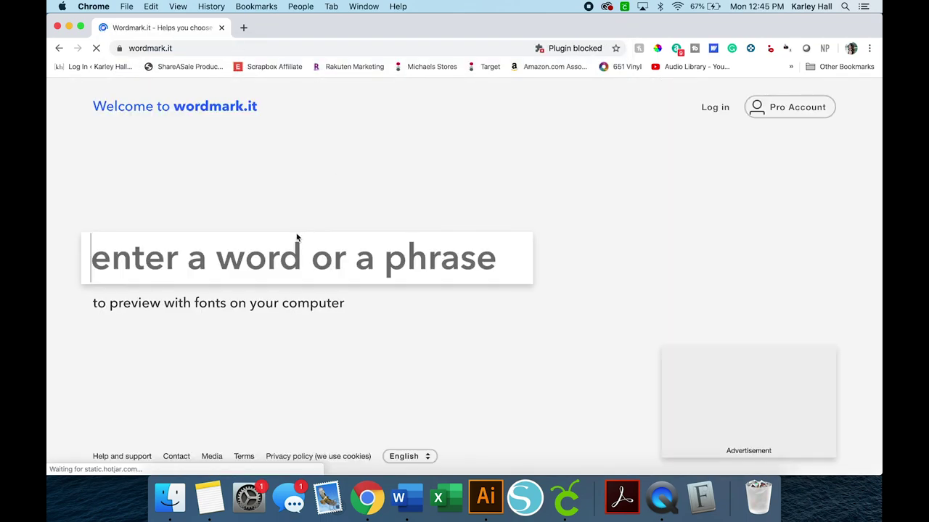
- Preview the word hello in every installed font on wordmark.it
type("hello")
key("Return")
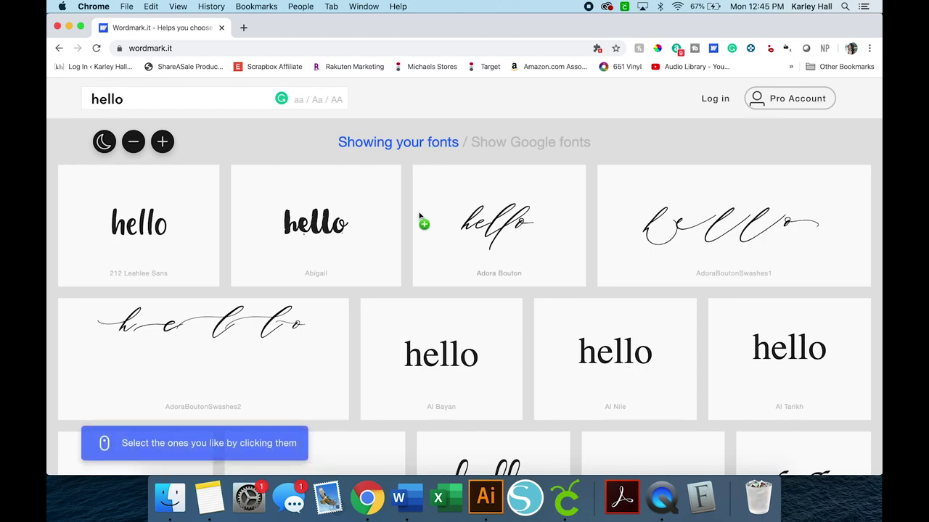
scroll(423, 219, "down", 2)
- Mark 212 Leahlee Sans, Angelline and Argentinian Nights as favourites
left_click(158, 163)
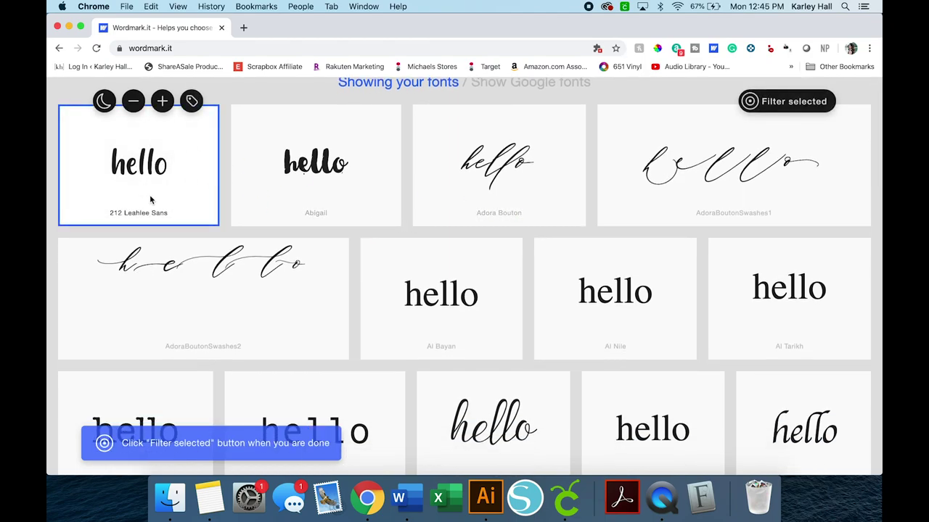
scroll(387, 167, "down", 5)
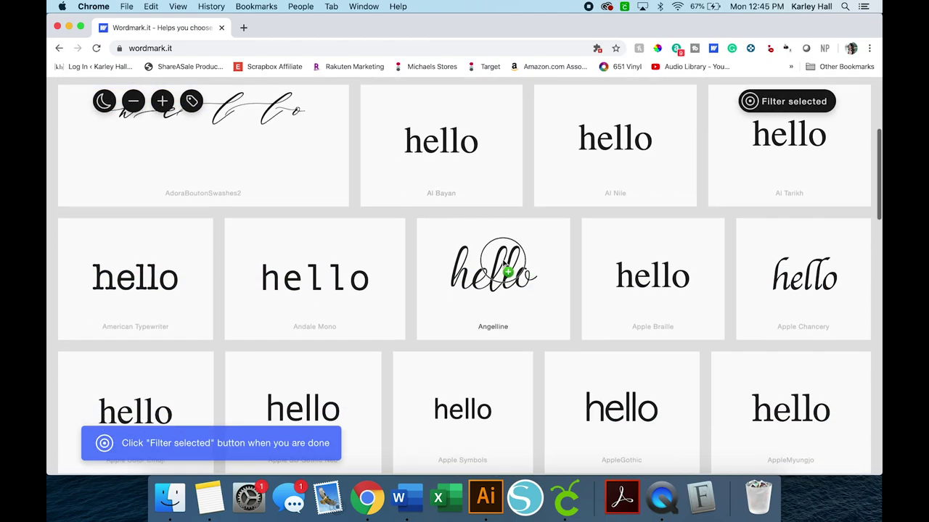
left_click(504, 265)
scroll(677, 264, "down", 8)
left_click(319, 275)
- Scroll down through the hello previews and back up to the top
scroll(635, 272, "down", 7)
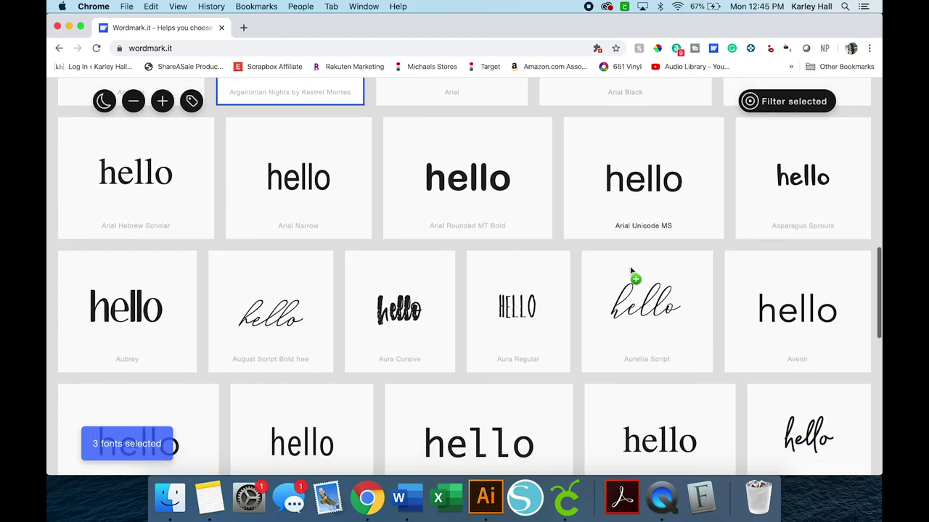
scroll(630, 271, "down", 1)
scroll(631, 270, "down", 4)
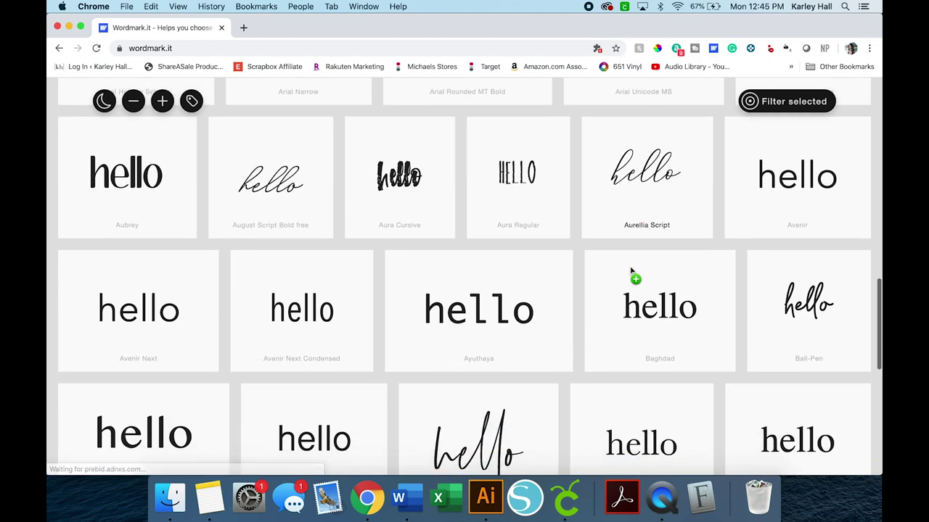
scroll(631, 270, "down", 2)
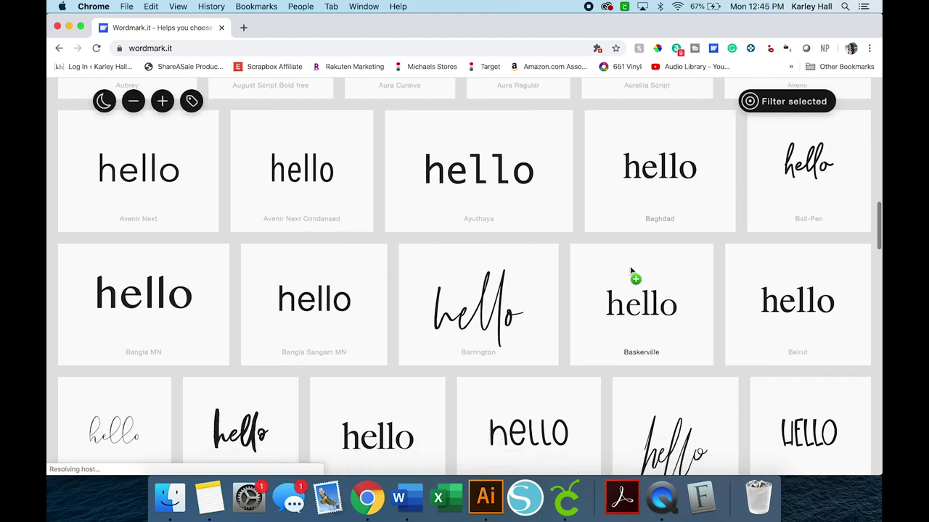
scroll(630, 270, "down", 1)
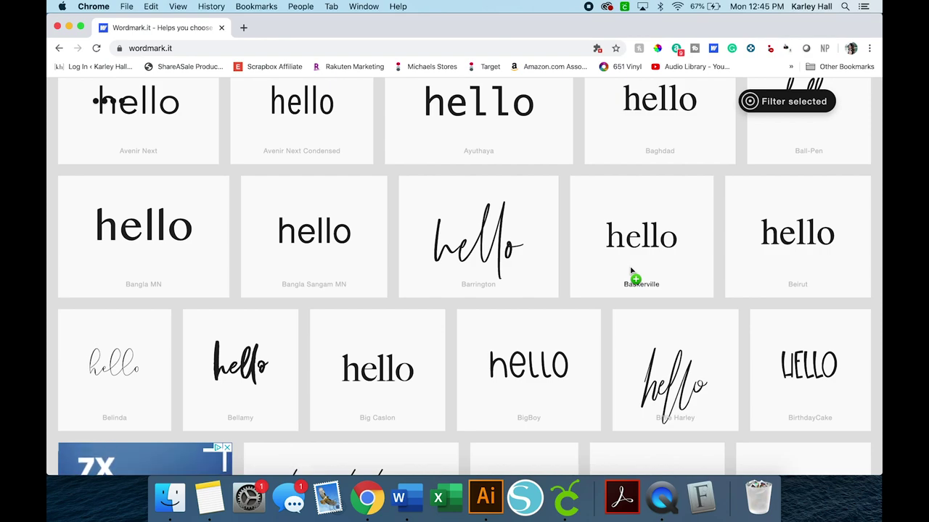
scroll(630, 270, "up", 1)
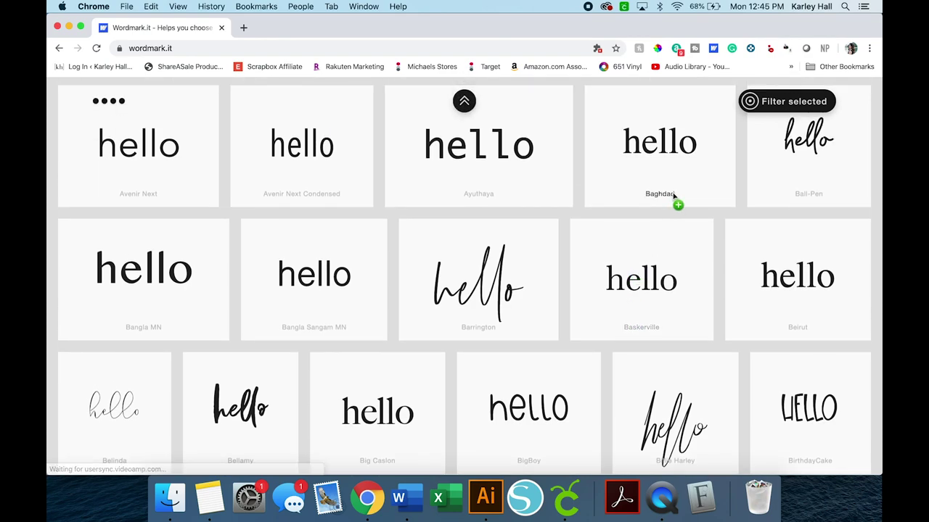
scroll(673, 195, "up", 2)
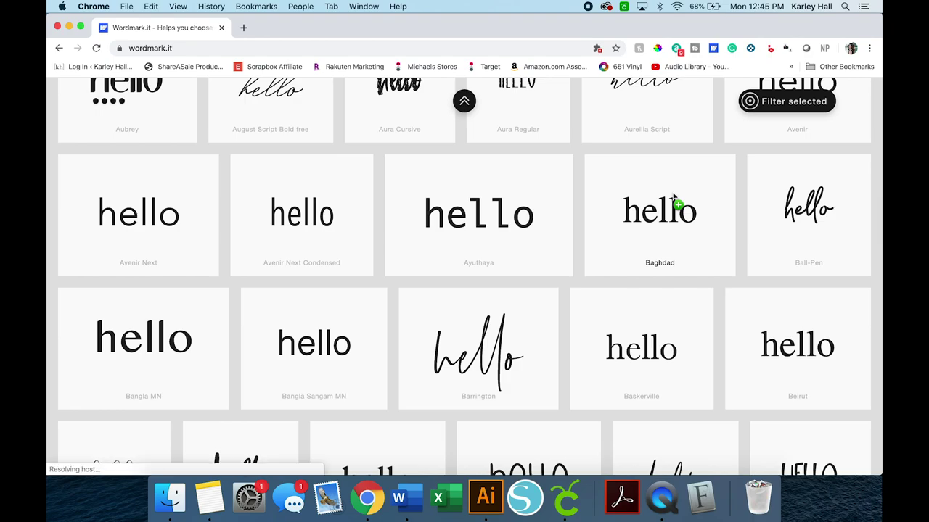
scroll(673, 196, "up", 8)
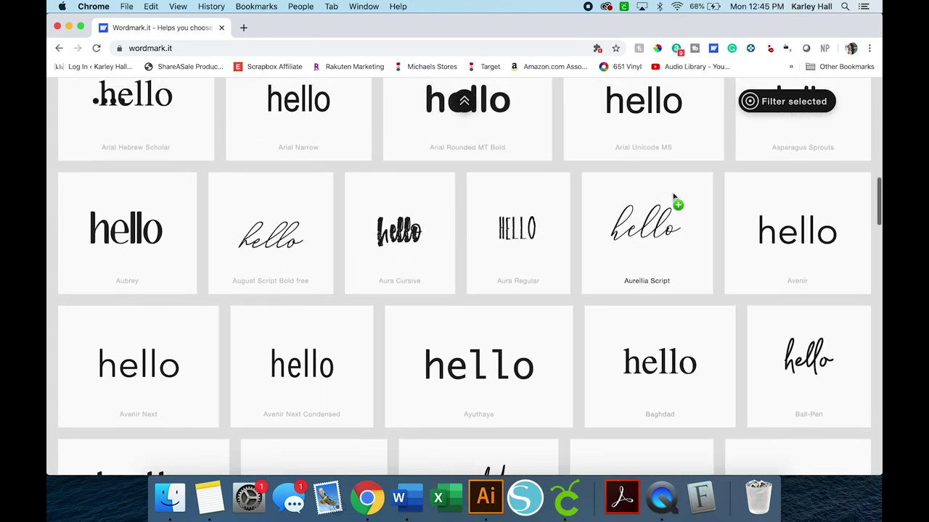
scroll(672, 195, "up", 8)
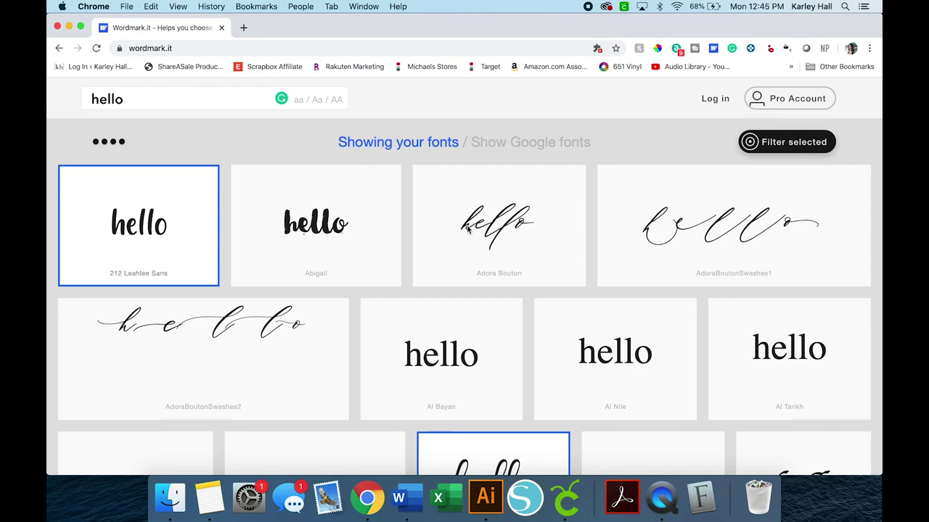
scroll(507, 276, "down", 3)
- Search the page for 'bar', then clear and close the find bar
key("super+f")
type("b")
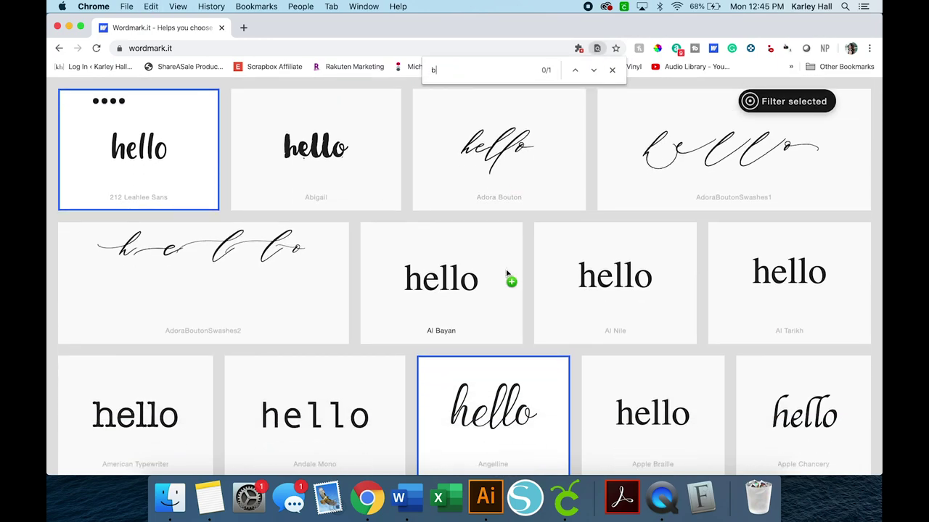
type("argain")
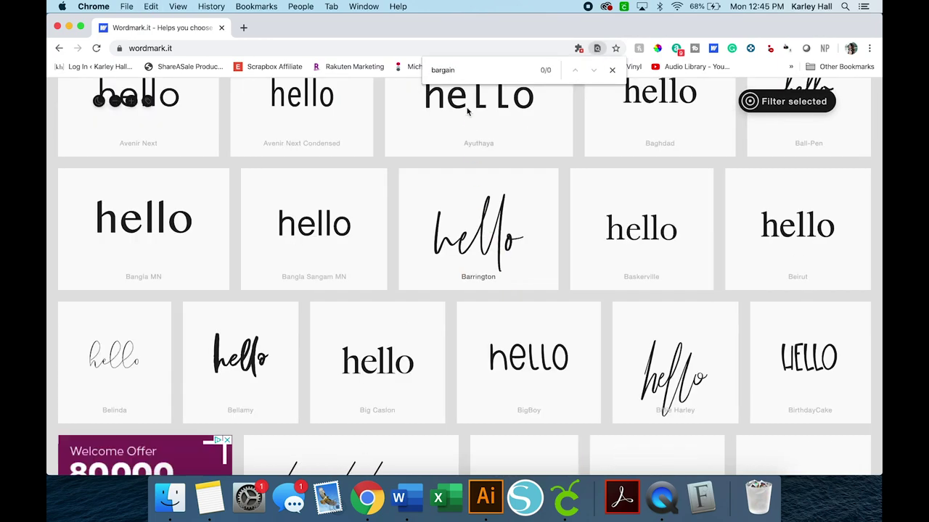
key("BackSpace")
key("BackSpace")
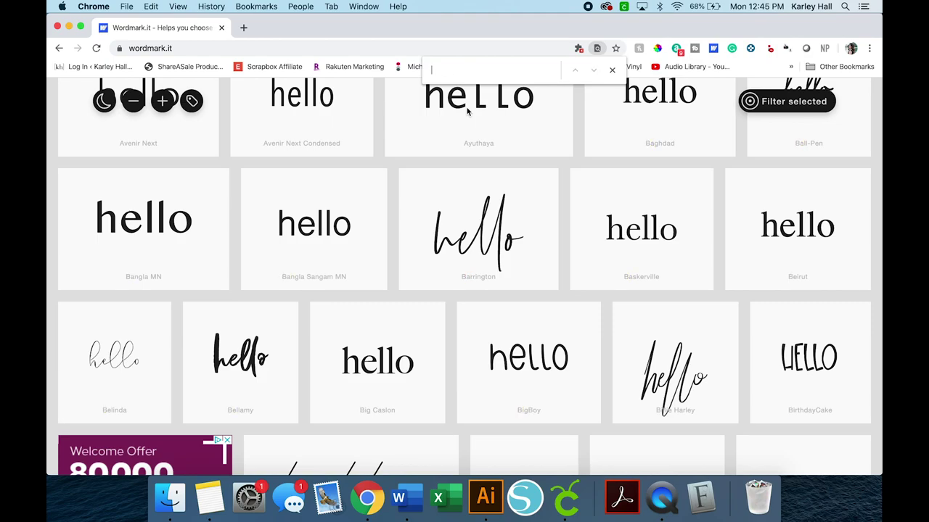
left_click(612, 70)
- Scroll down through the installed-font previews and back up
scroll(561, 232, "down", 5)
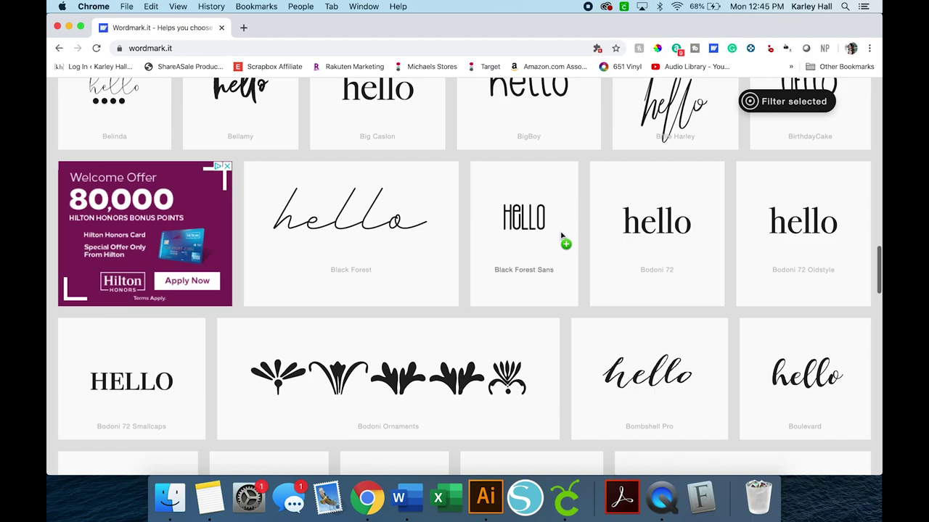
scroll(561, 236, "down", 6)
scroll(560, 236, "down", 7)
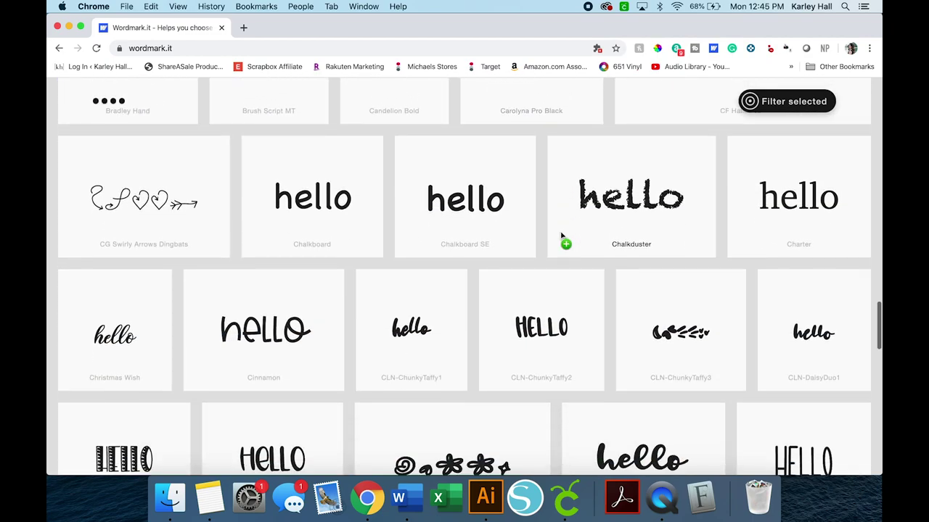
scroll(561, 236, "down", 9)
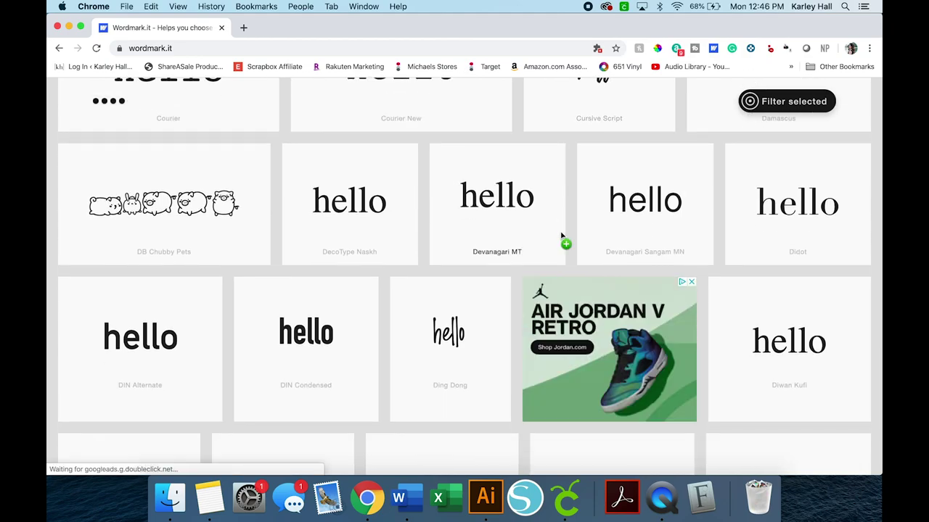
scroll(561, 234, "down", 4)
scroll(562, 242, "down", 6)
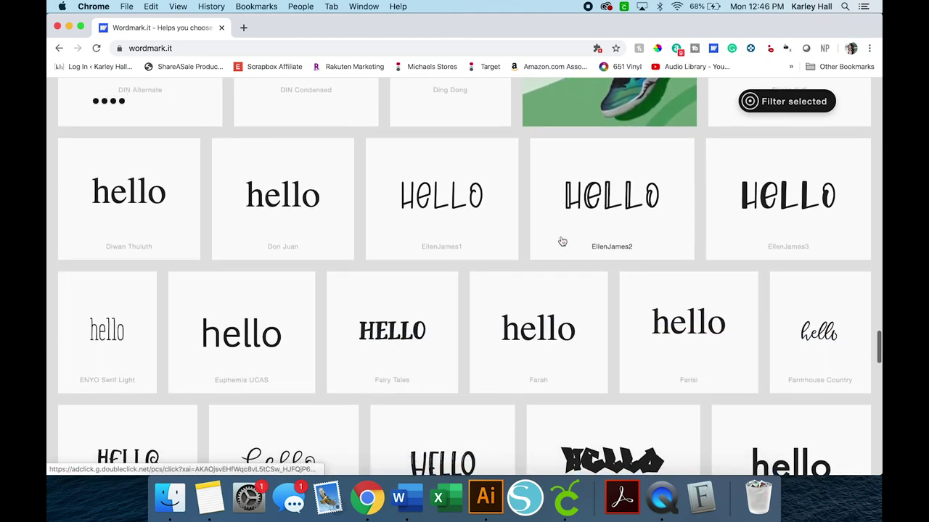
scroll(562, 242, "down", 7)
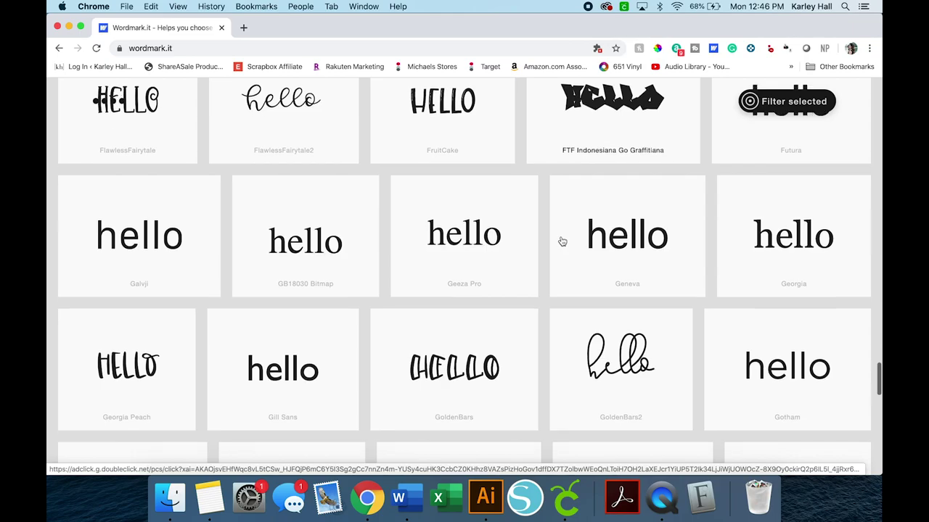
scroll(562, 242, "up", 20)
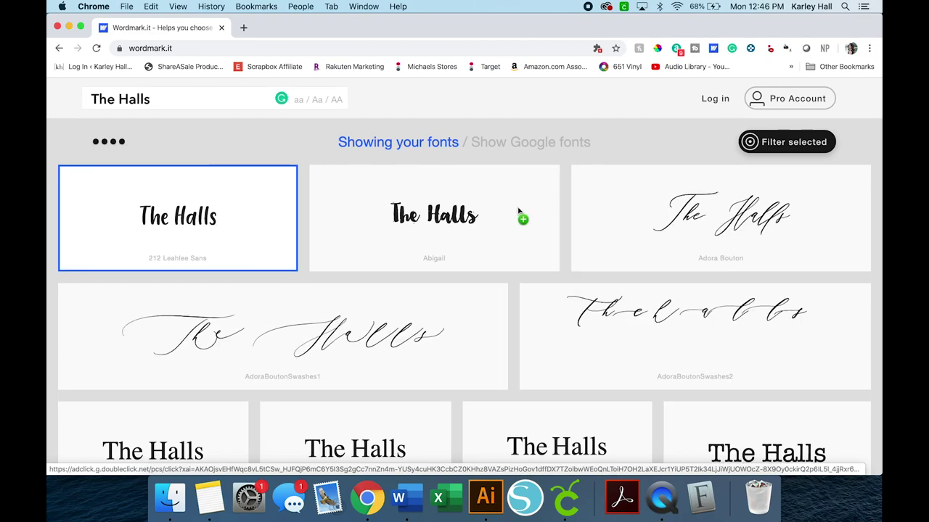
- Scroll through The Halls previews of every font, then return to Cricut Design Space
scroll(510, 211, "down", 5)
scroll(528, 216, "down", 10)
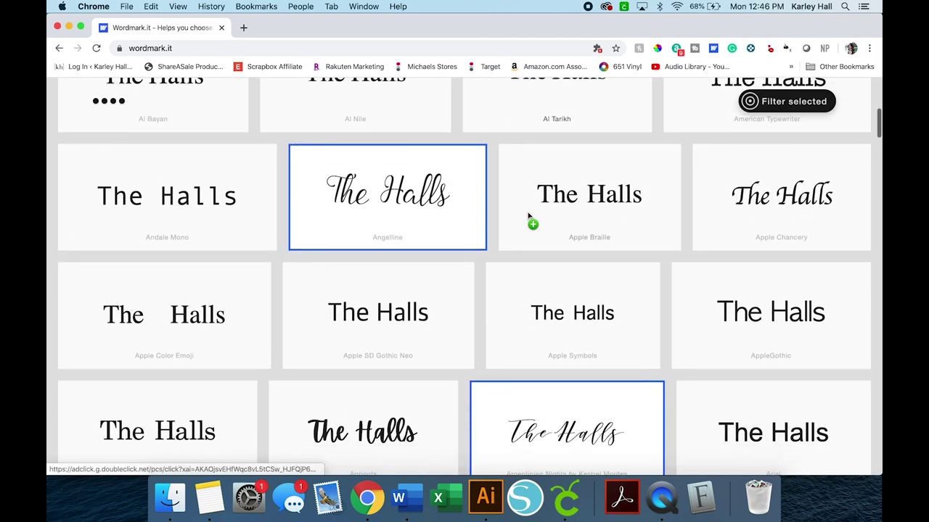
scroll(528, 216, "down", 10)
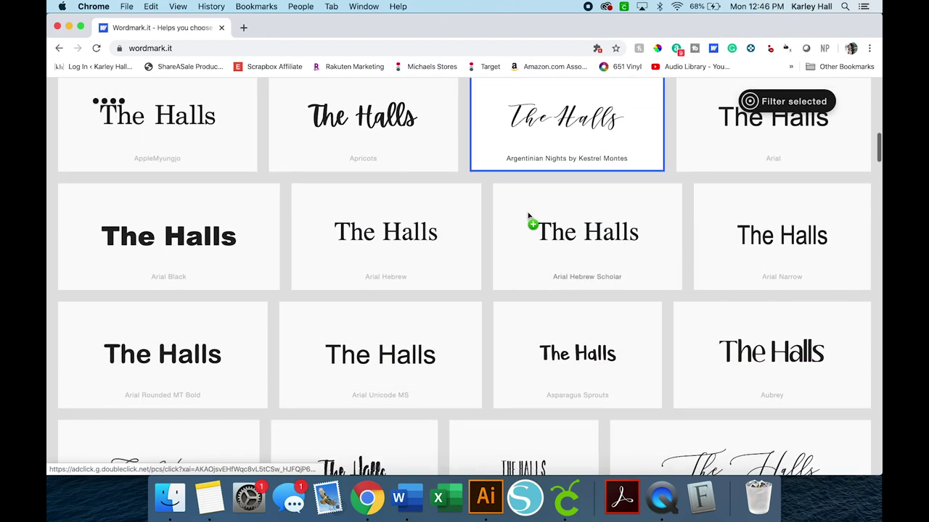
scroll(527, 215, "down", 10)
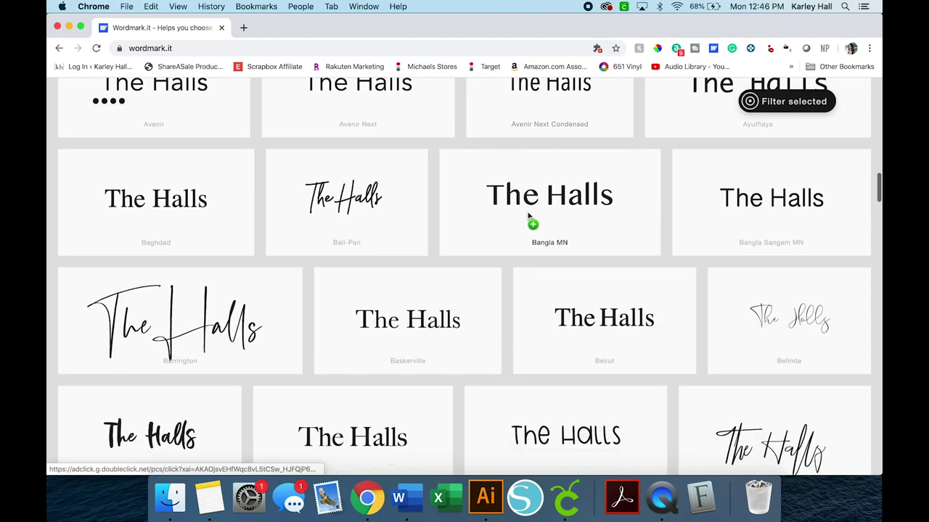
scroll(528, 216, "down", 10)
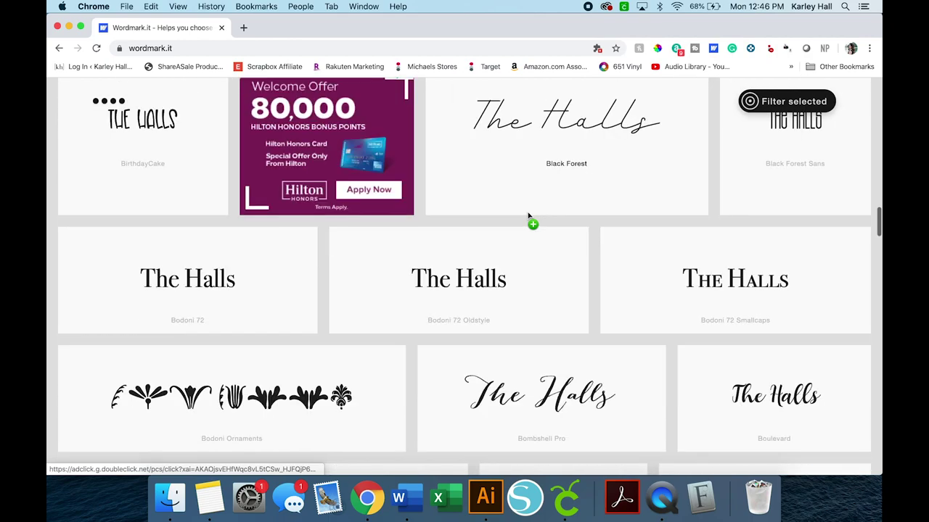
scroll(529, 216, "down", 10)
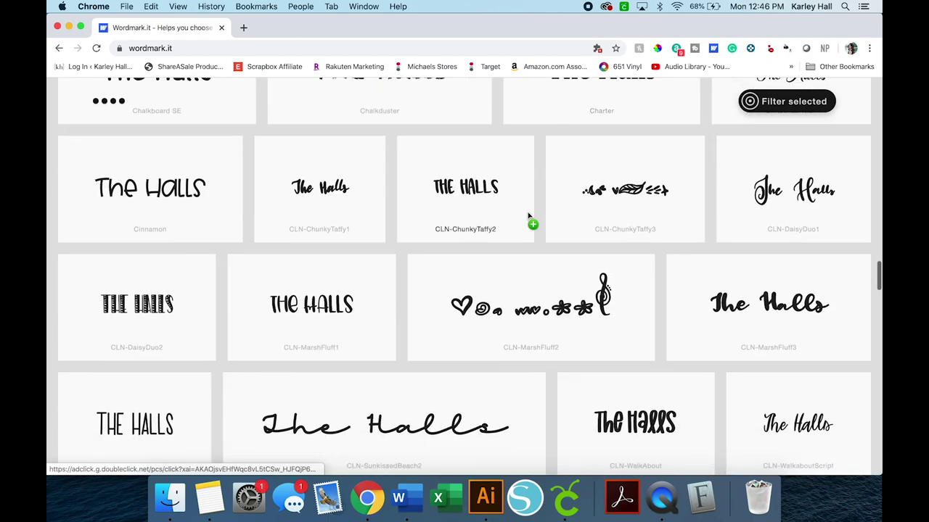
scroll(528, 216, "down", 10)
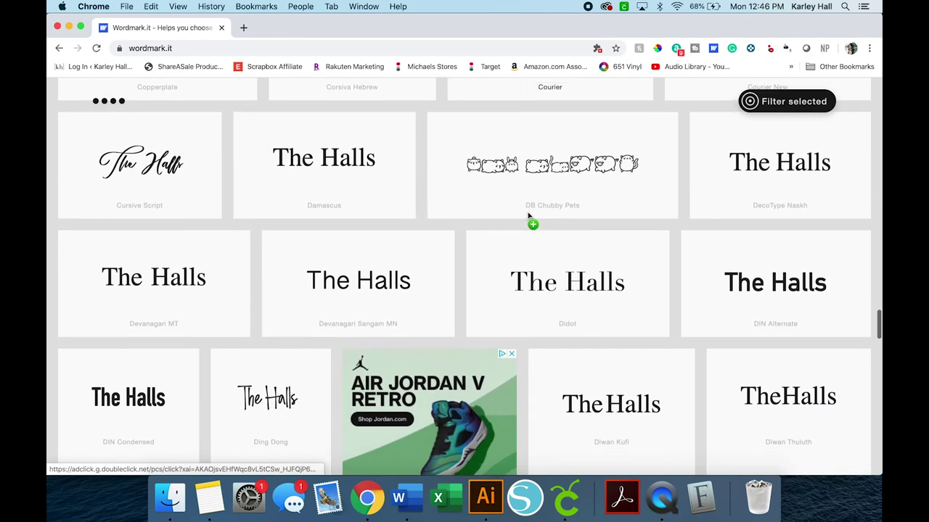
scroll(528, 216, "down", 10)
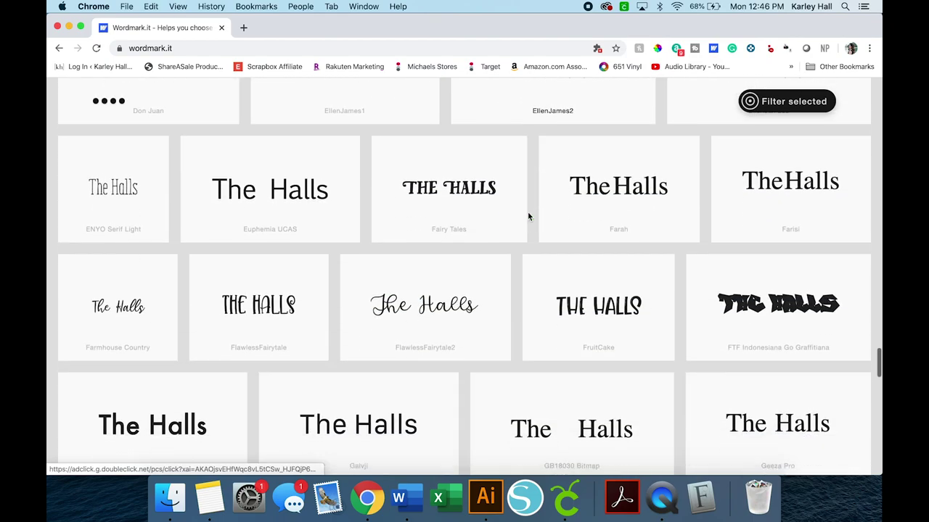
scroll(528, 217, "down", 10)
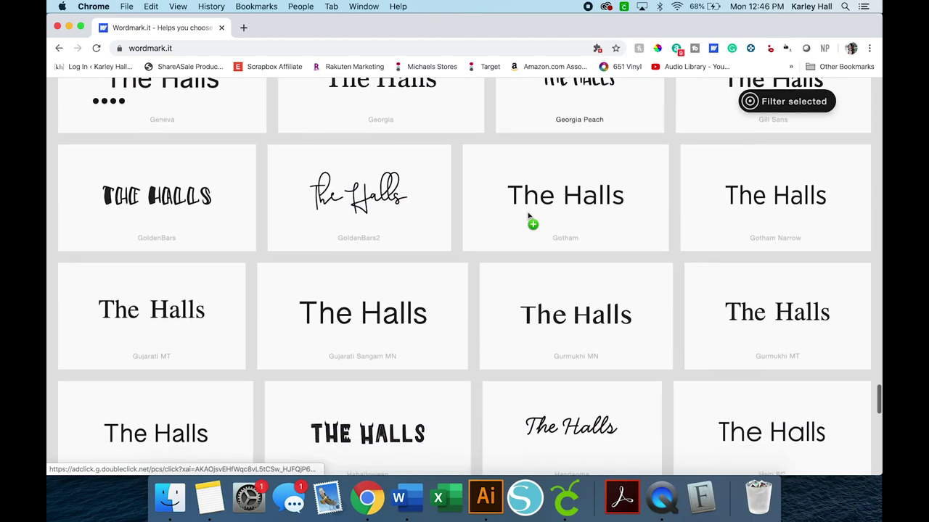
scroll(528, 216, "down", 10)
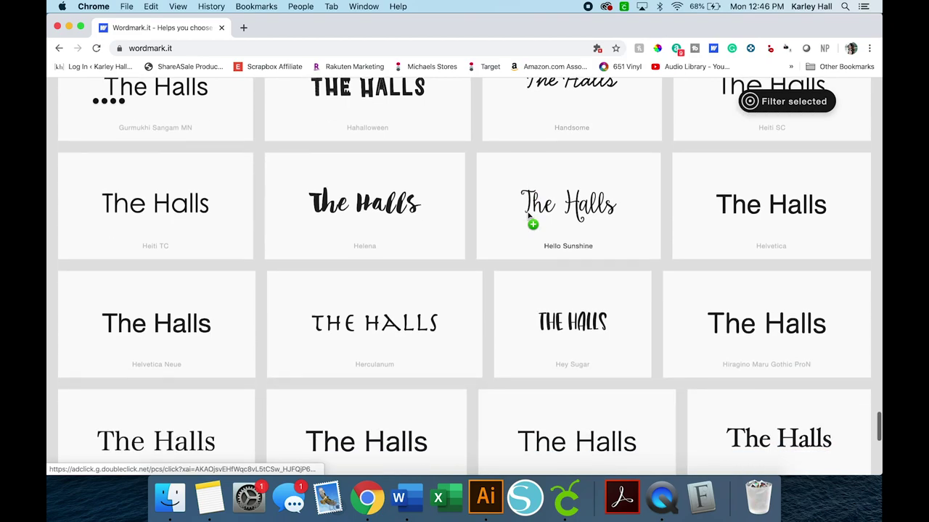
scroll(528, 216, "down", 10)
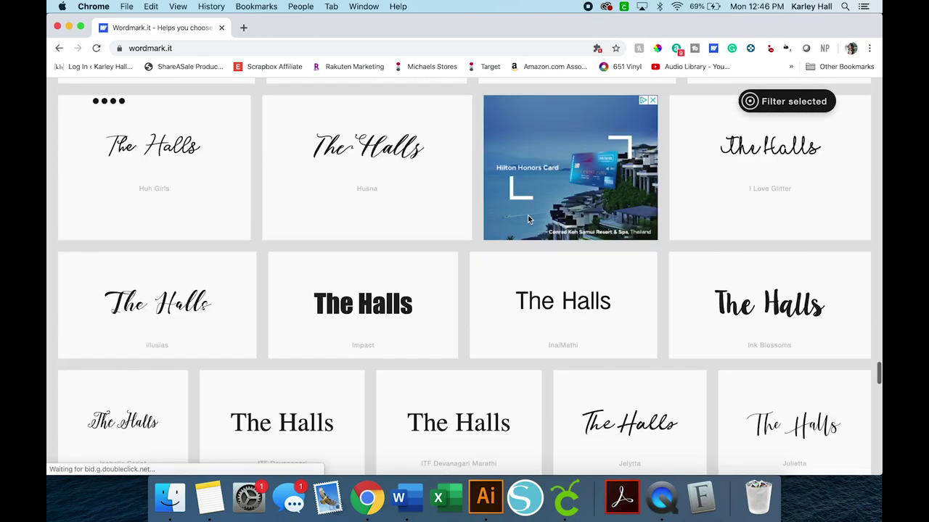
scroll(527, 214, "down", 5)
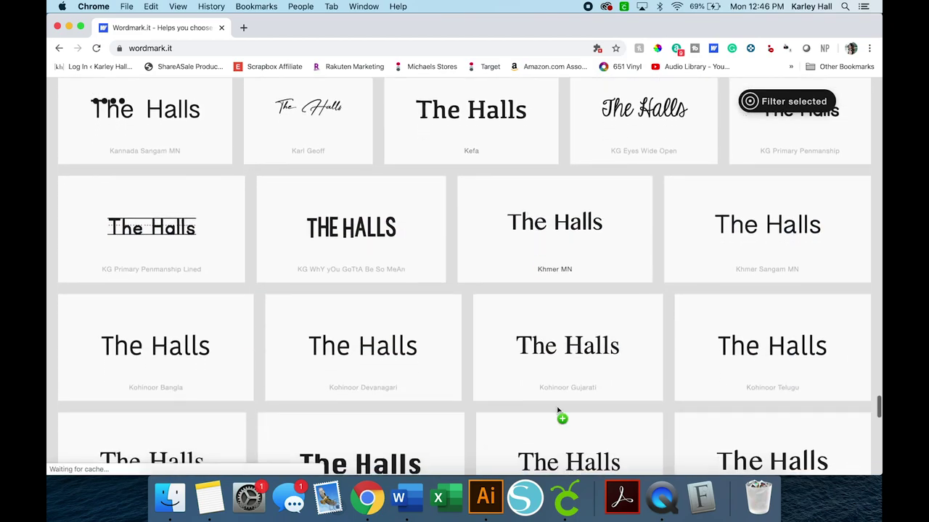
left_click(566, 499)
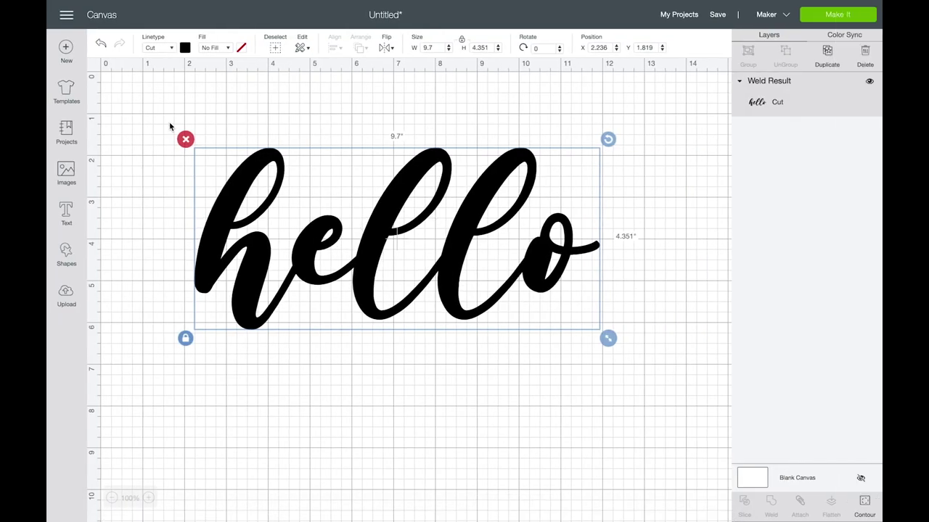
- Add a small Hello text in Bargain_Demo and browse the System fonts list before closing it
left_click(67, 213)
type("Hello")
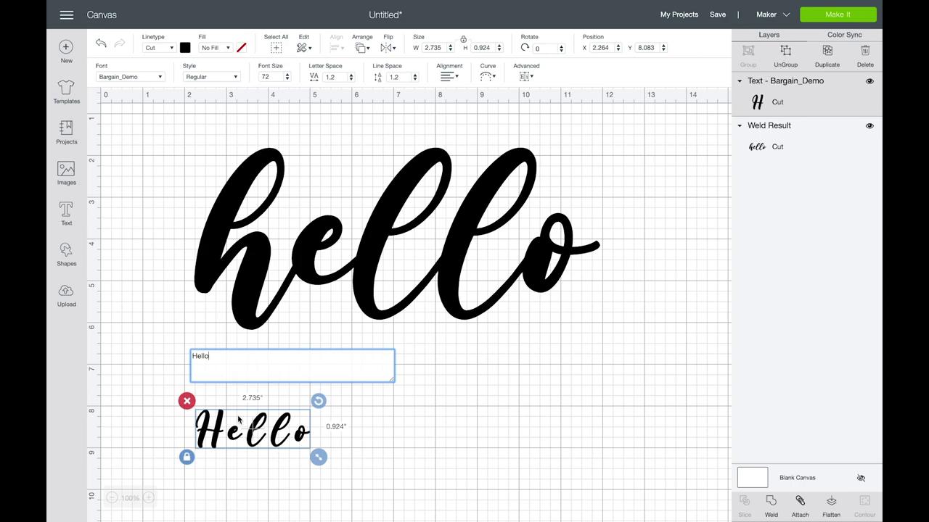
left_click(164, 76)
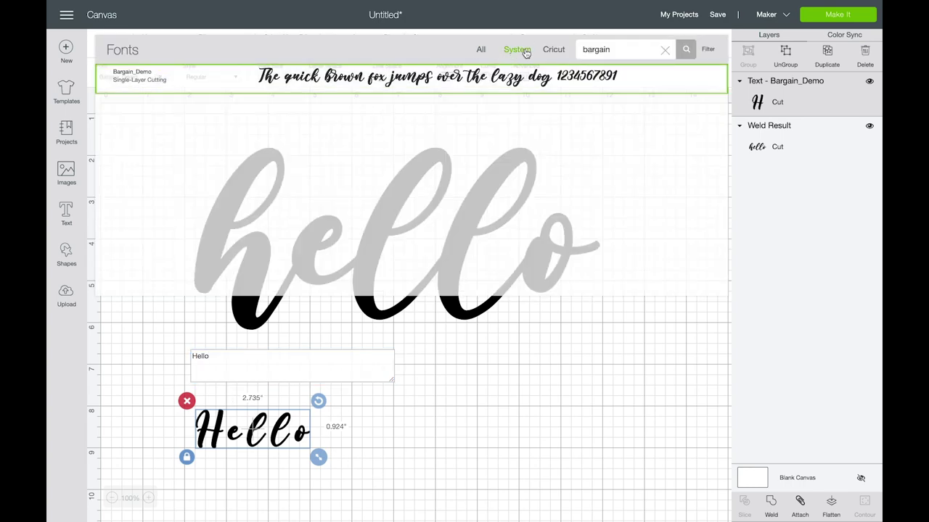
left_click(665, 53)
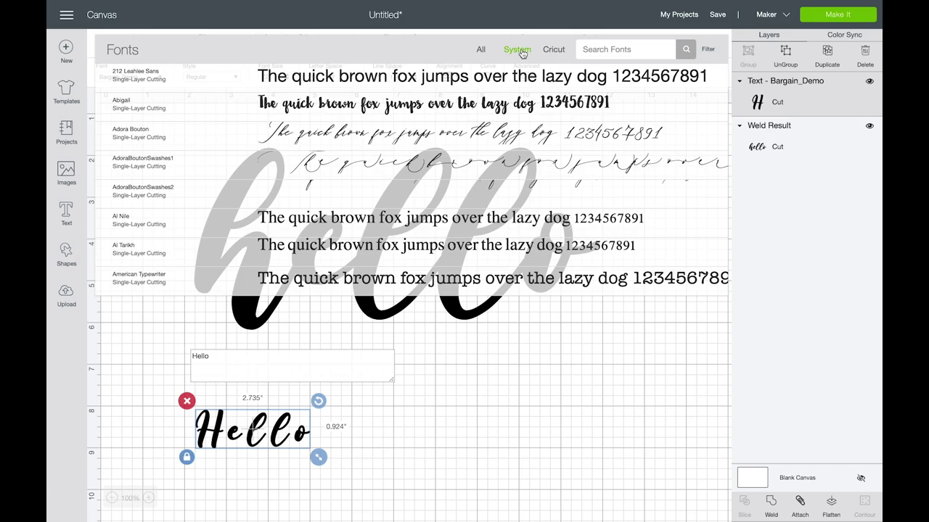
scroll(519, 55, "down", 3)
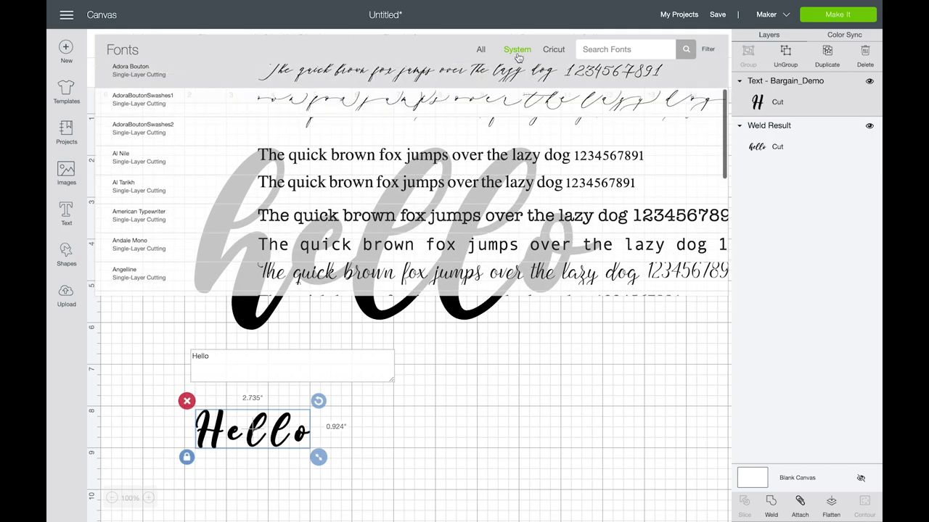
scroll(486, 168, "down", 5)
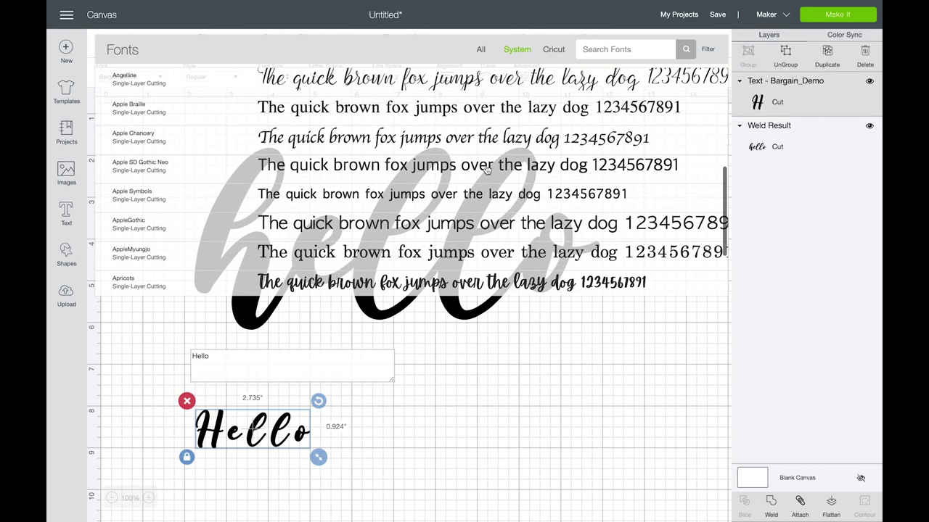
scroll(486, 168, "down", 10)
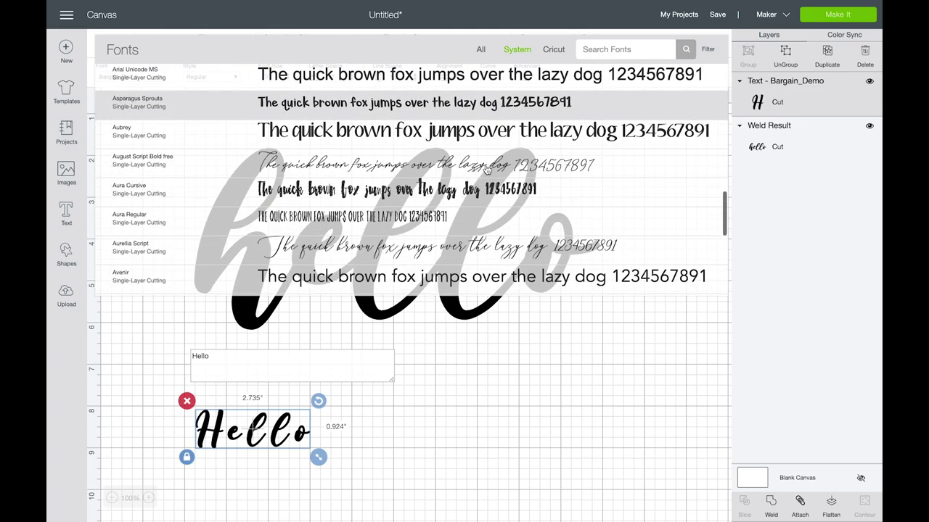
scroll(486, 168, "down", 10)
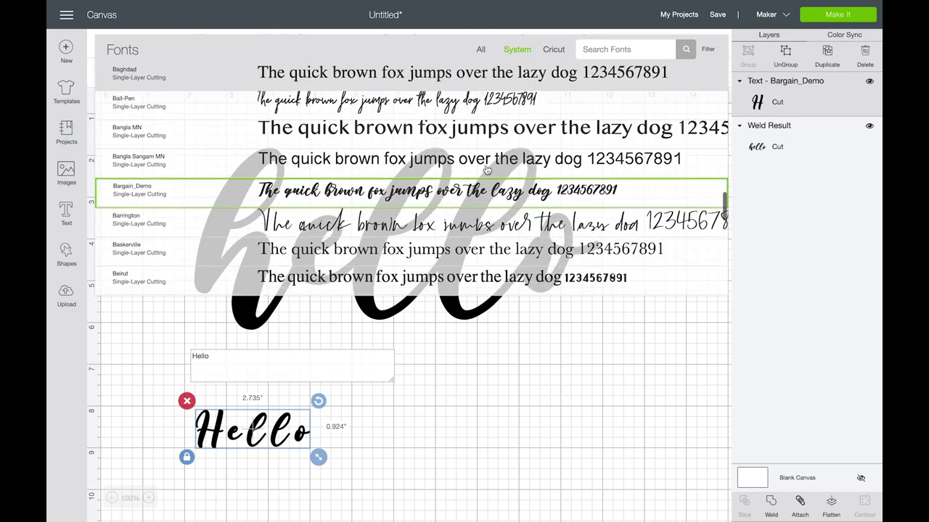
scroll(487, 168, "down", 10)
left_click(406, 411)
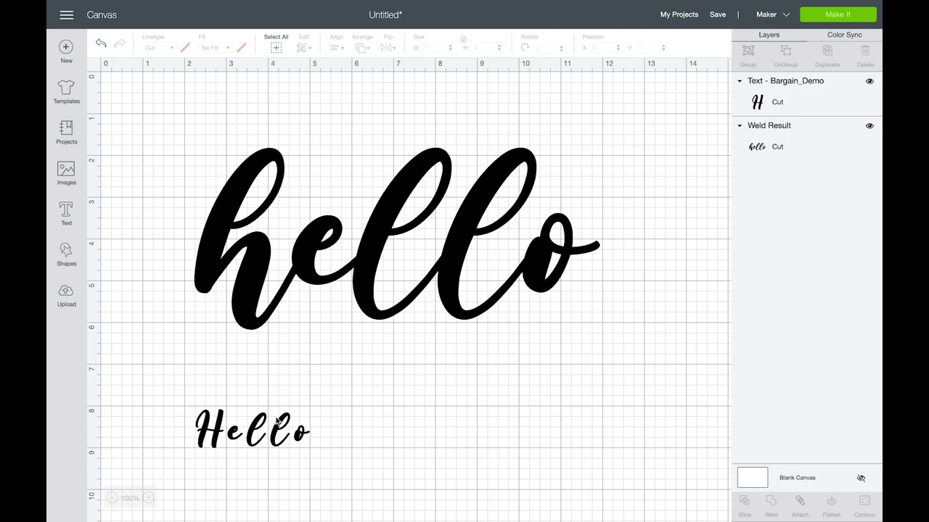